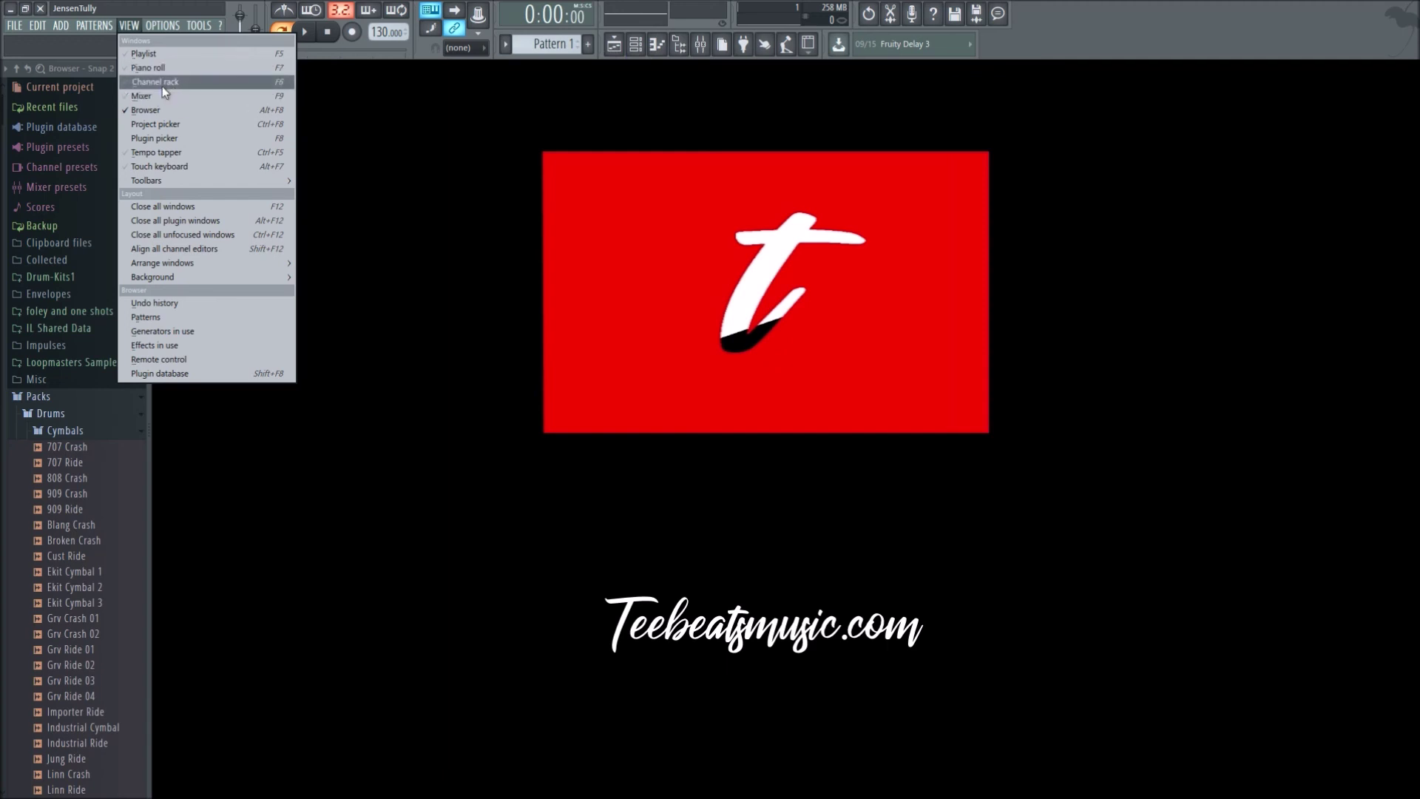
# Show the Tempo tapper window from each of its three access points, closing it each time.
pyautogui.click(176, 151)
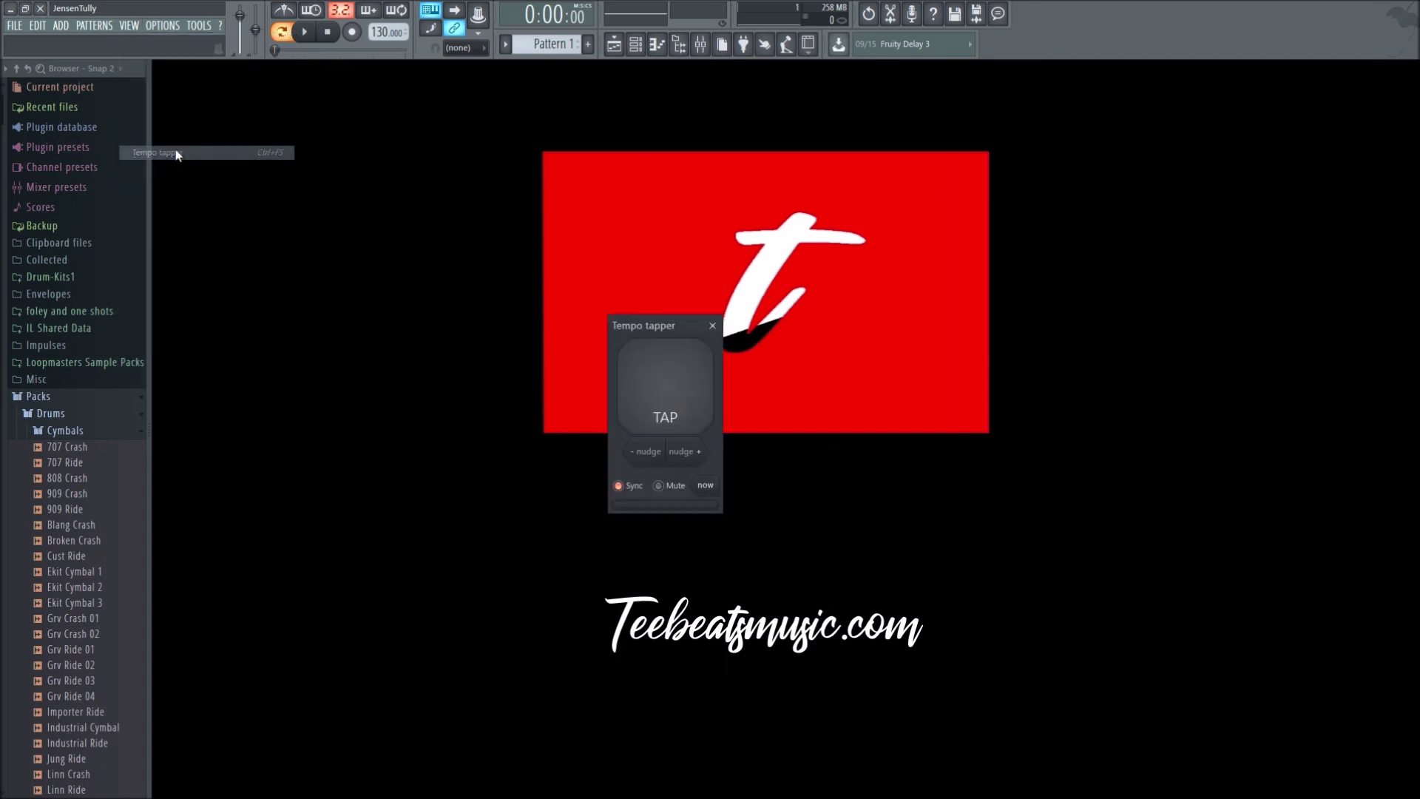
pyautogui.click(714, 329)
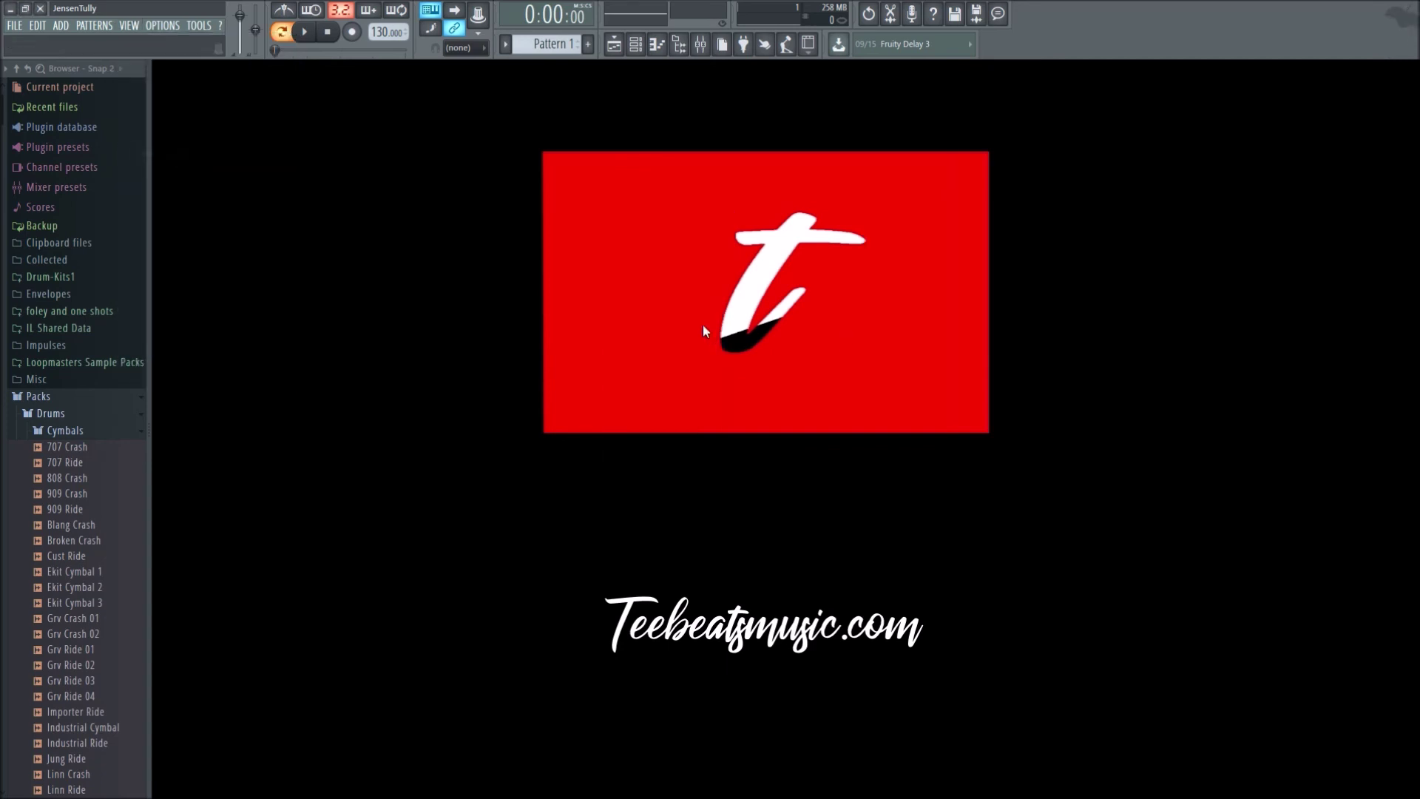
pyautogui.rightClick(392, 34)
pyautogui.click(519, 44)
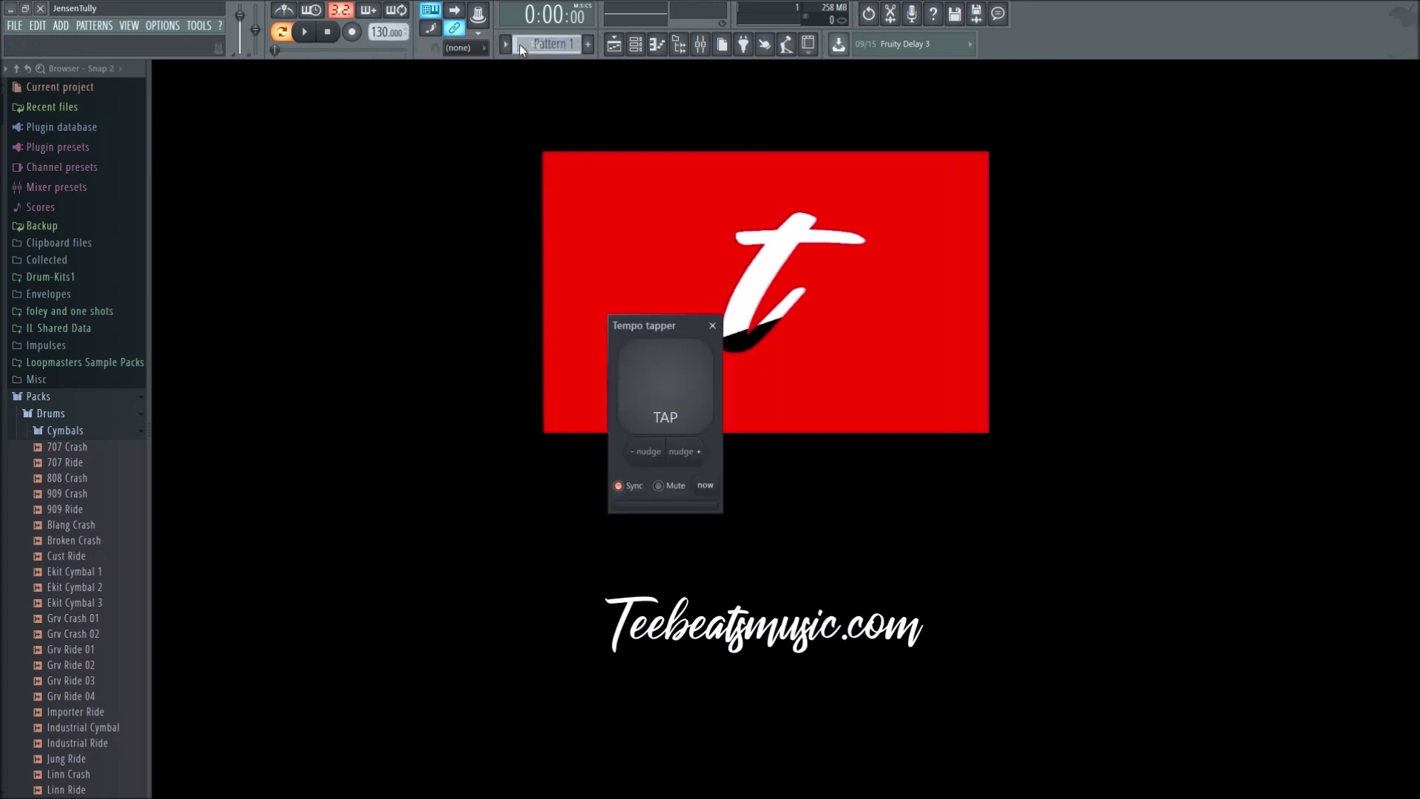
pyautogui.click(712, 325)
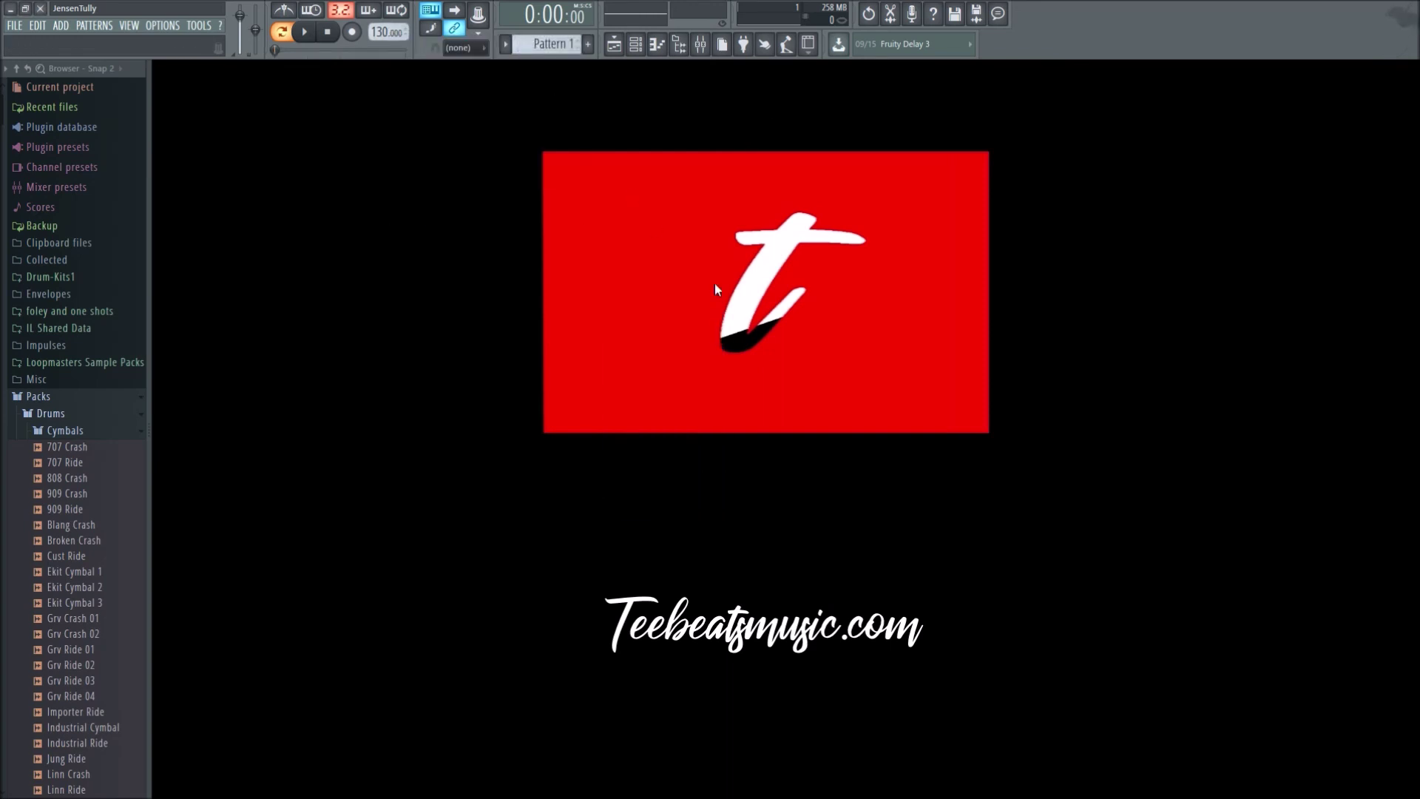
pyautogui.click(788, 46)
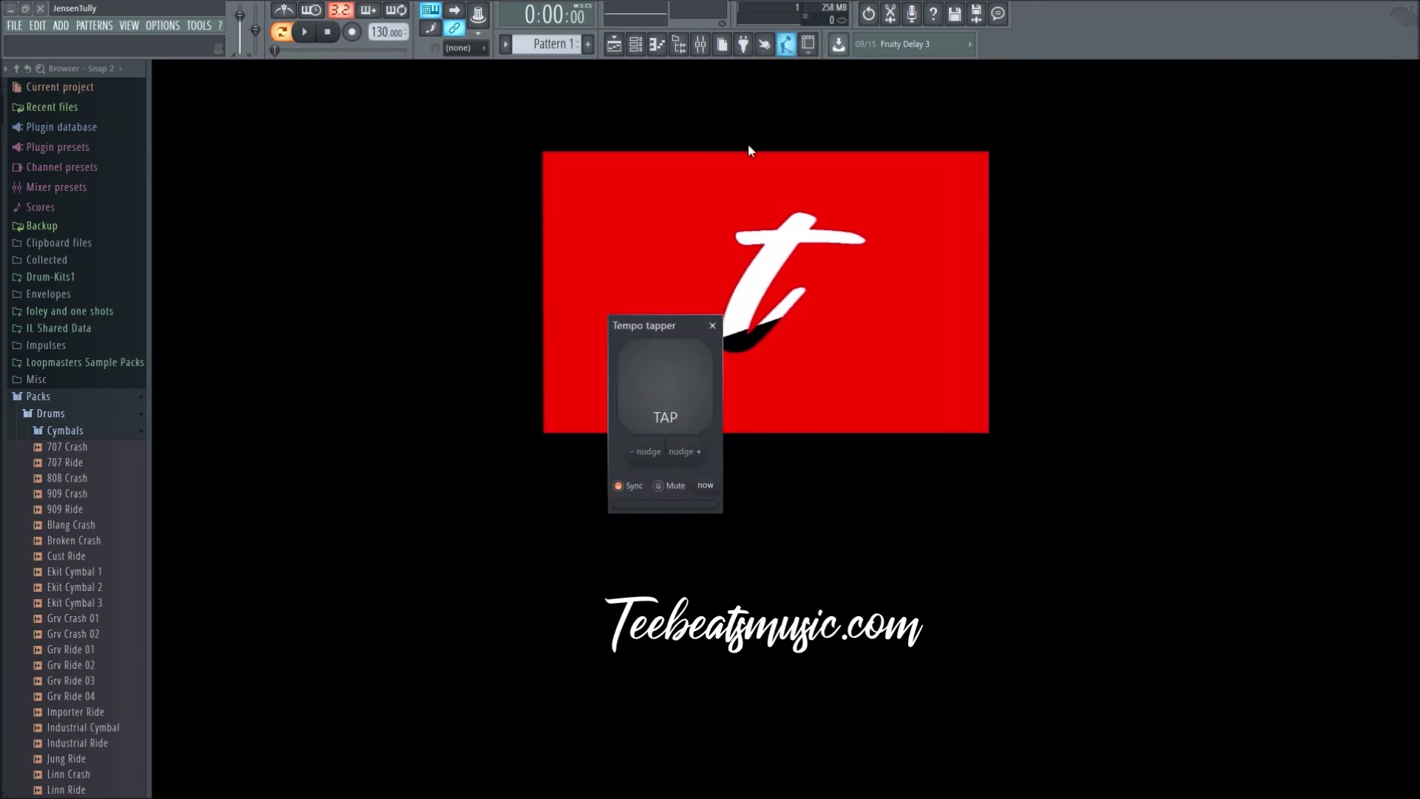
pyautogui.click(713, 327)
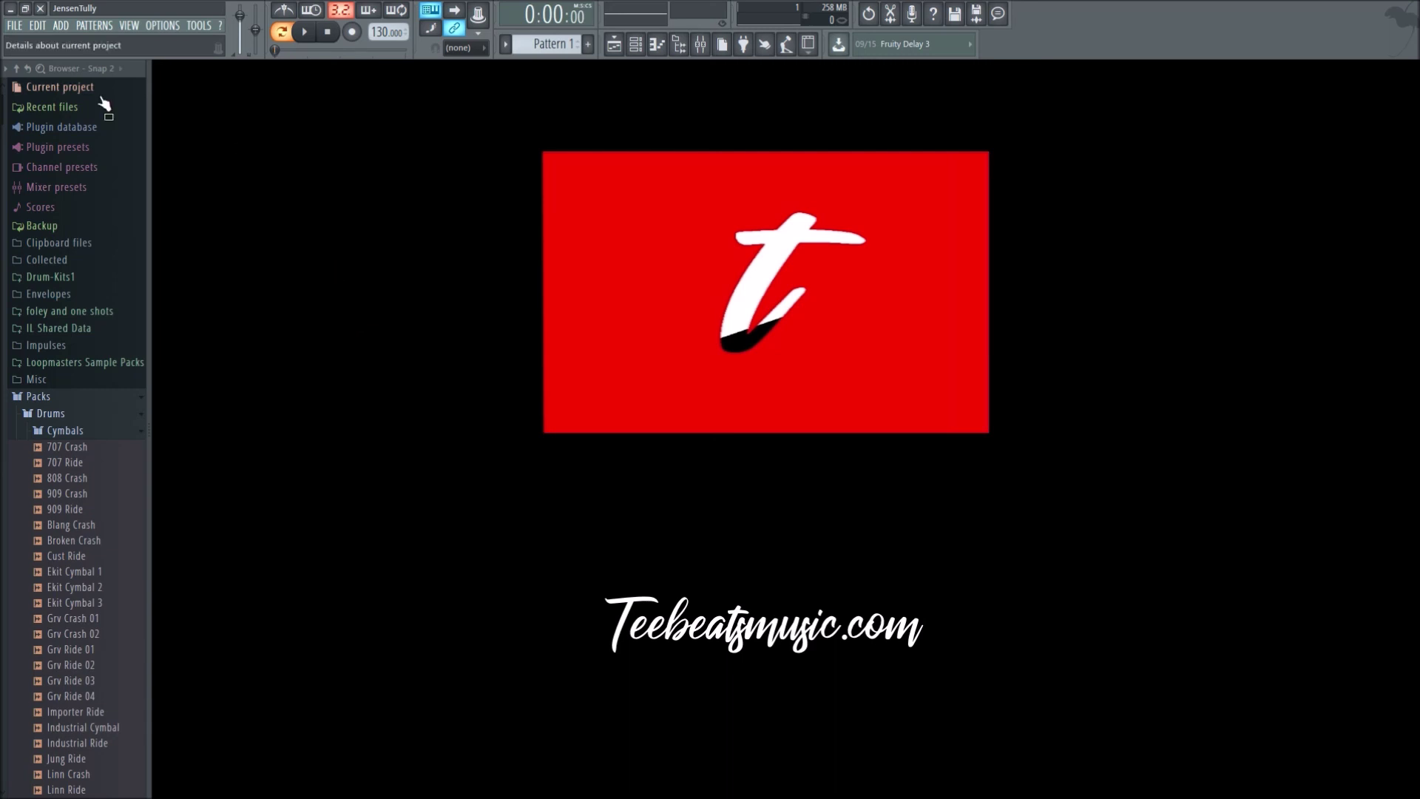
# Review the MIDI input/output device settings and the audio device and mixer settings.
pyautogui.click(182, 28)
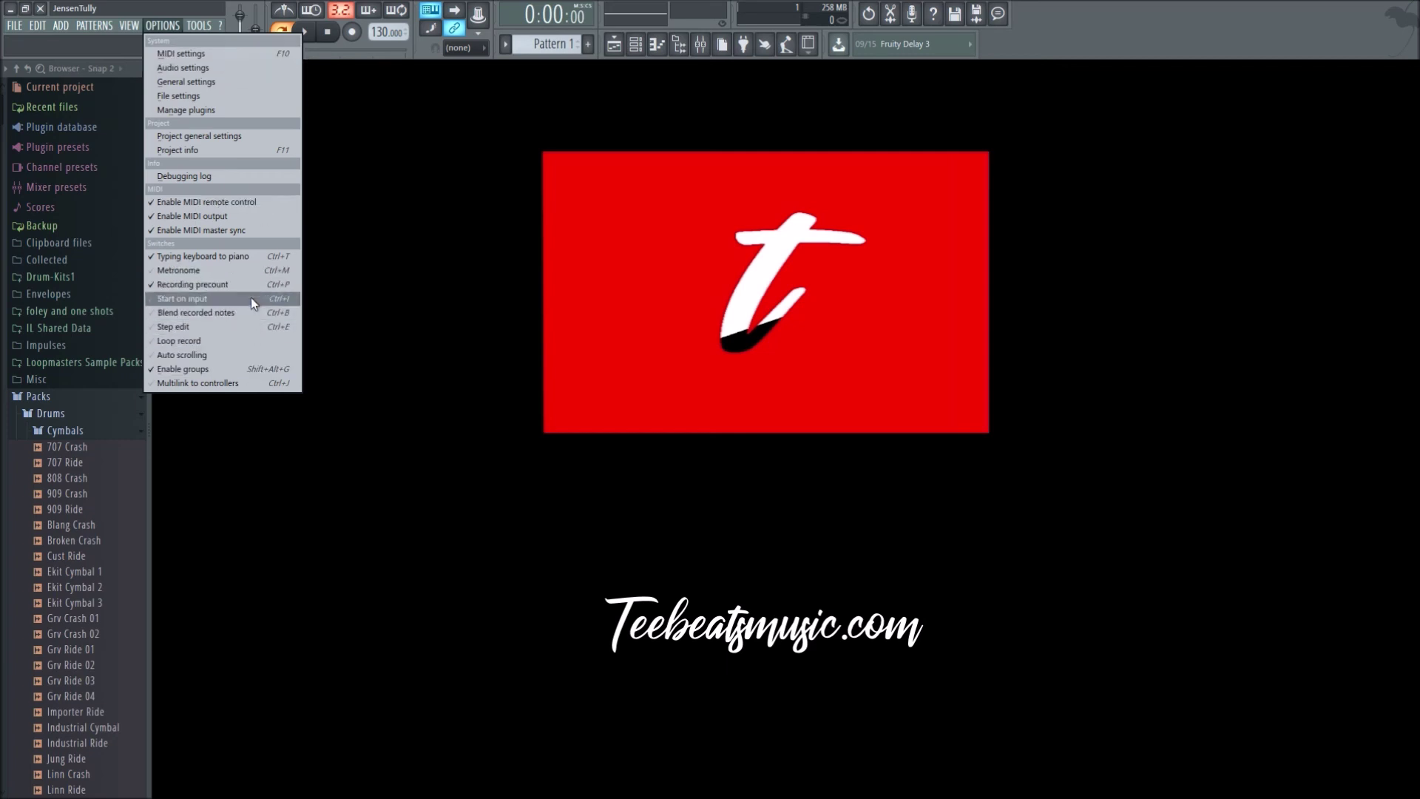
pyautogui.click(192, 54)
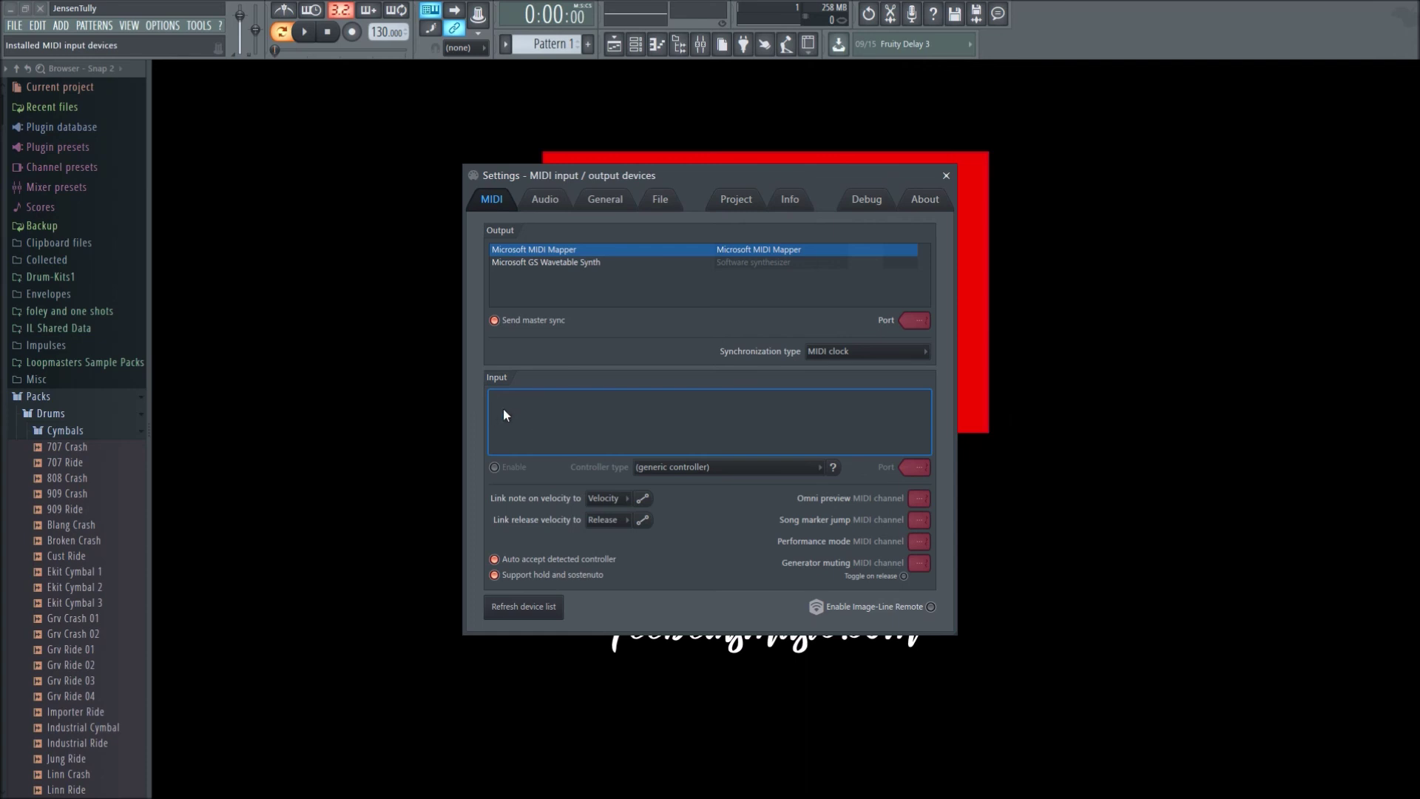
pyautogui.click(564, 206)
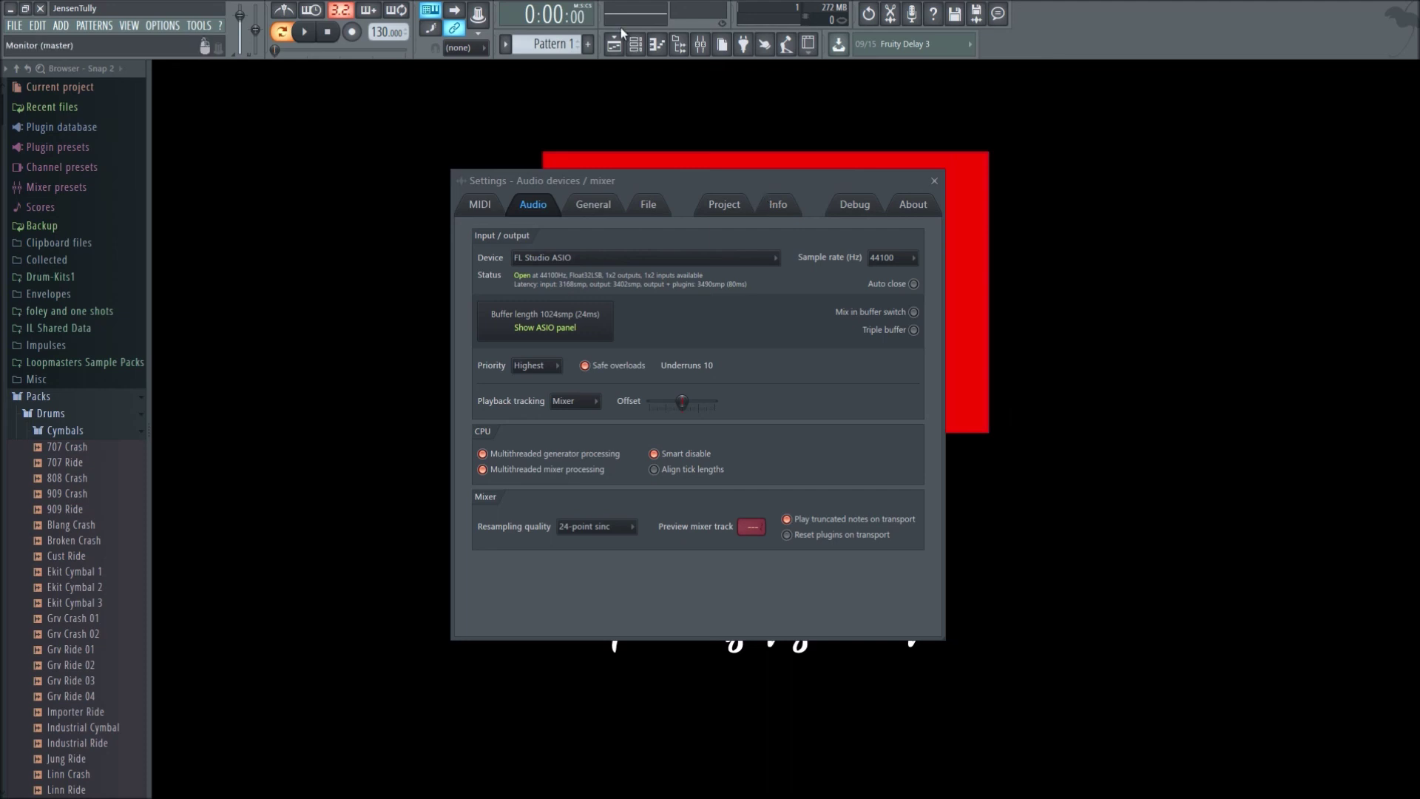
pyautogui.moveTo(652, 178); pyautogui.dragTo(648, 180)
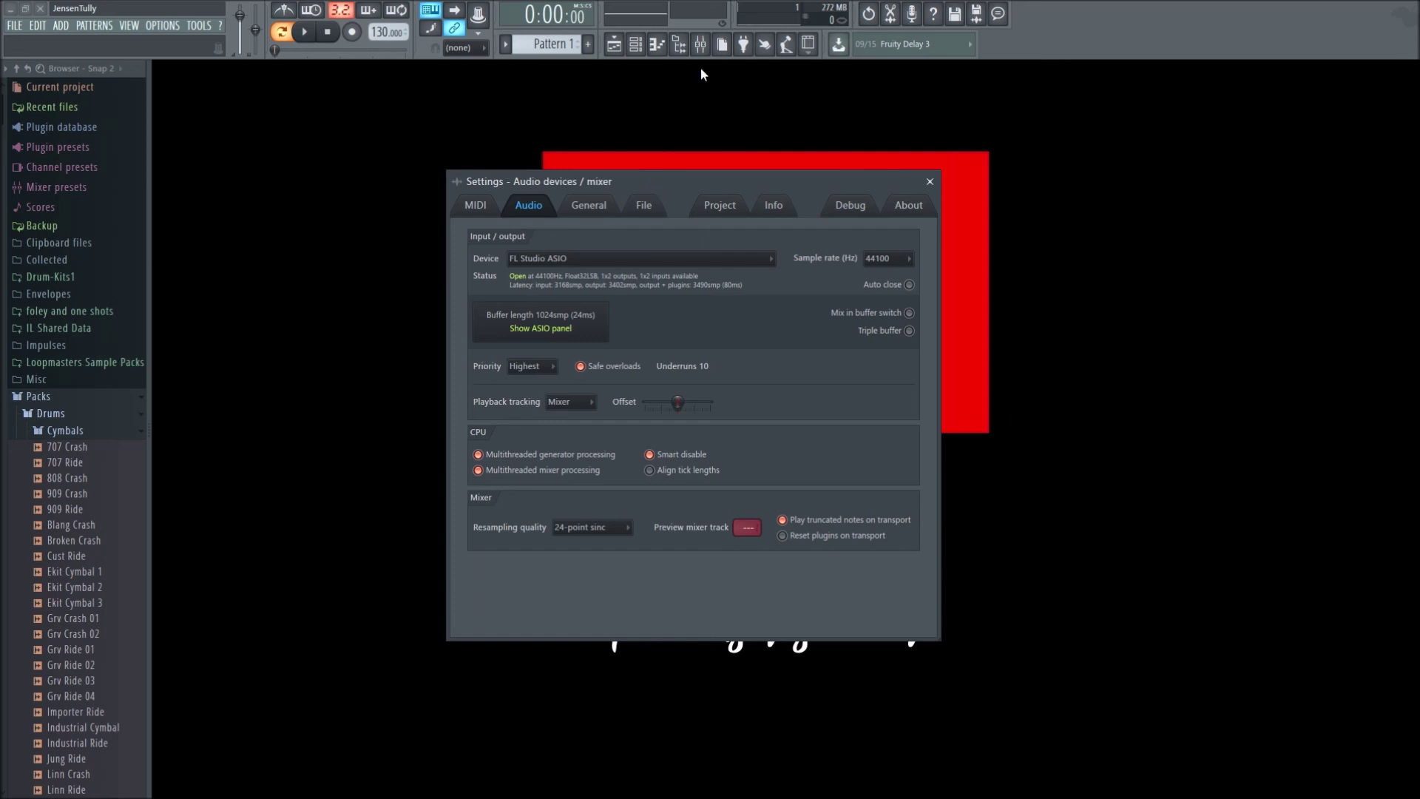
pyautogui.moveTo(772, 193); pyautogui.dragTo(764, 194)
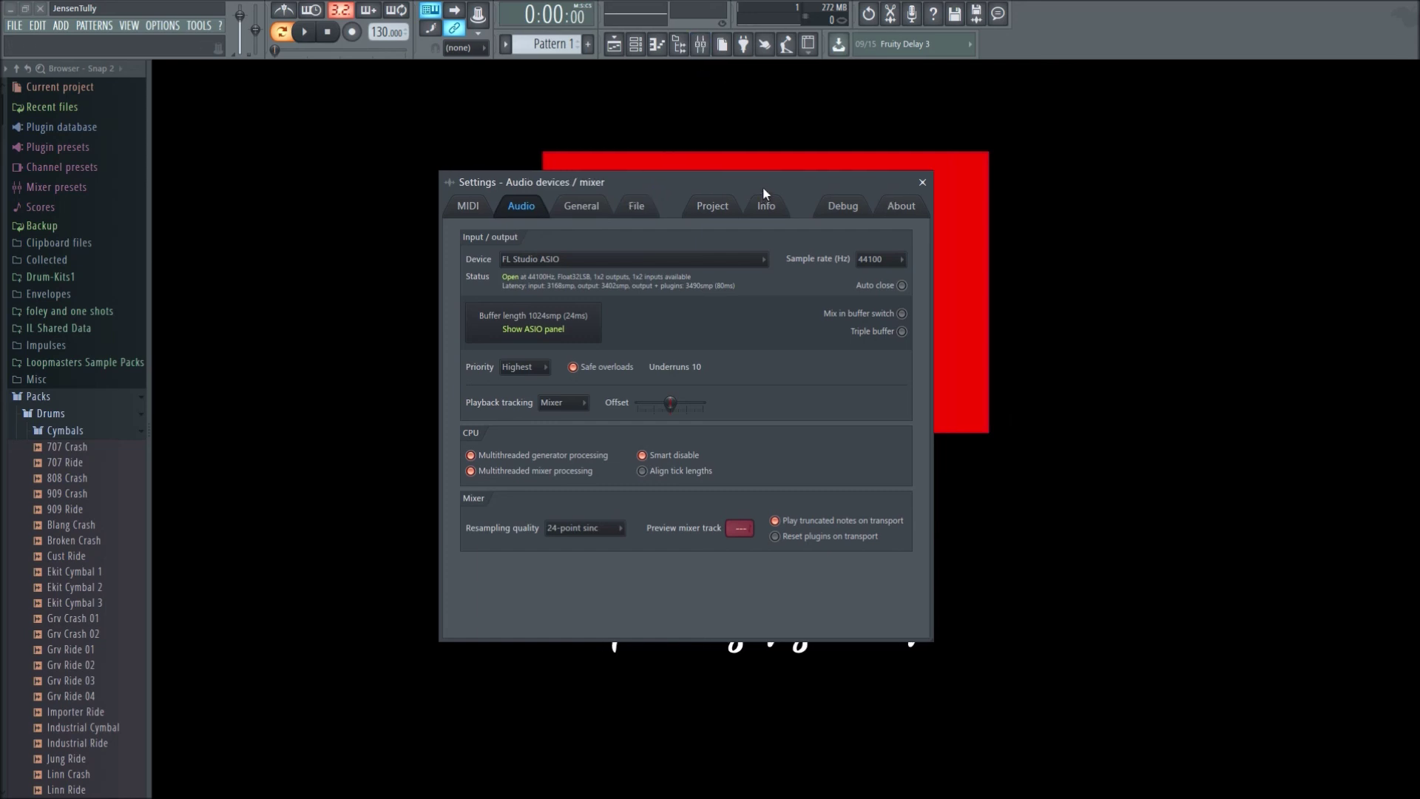
# Review the general system options and the browser extra search folders, collapsing the Drums pack and selecting the Drum-Kits1 folder entry.
pyautogui.click(582, 209)
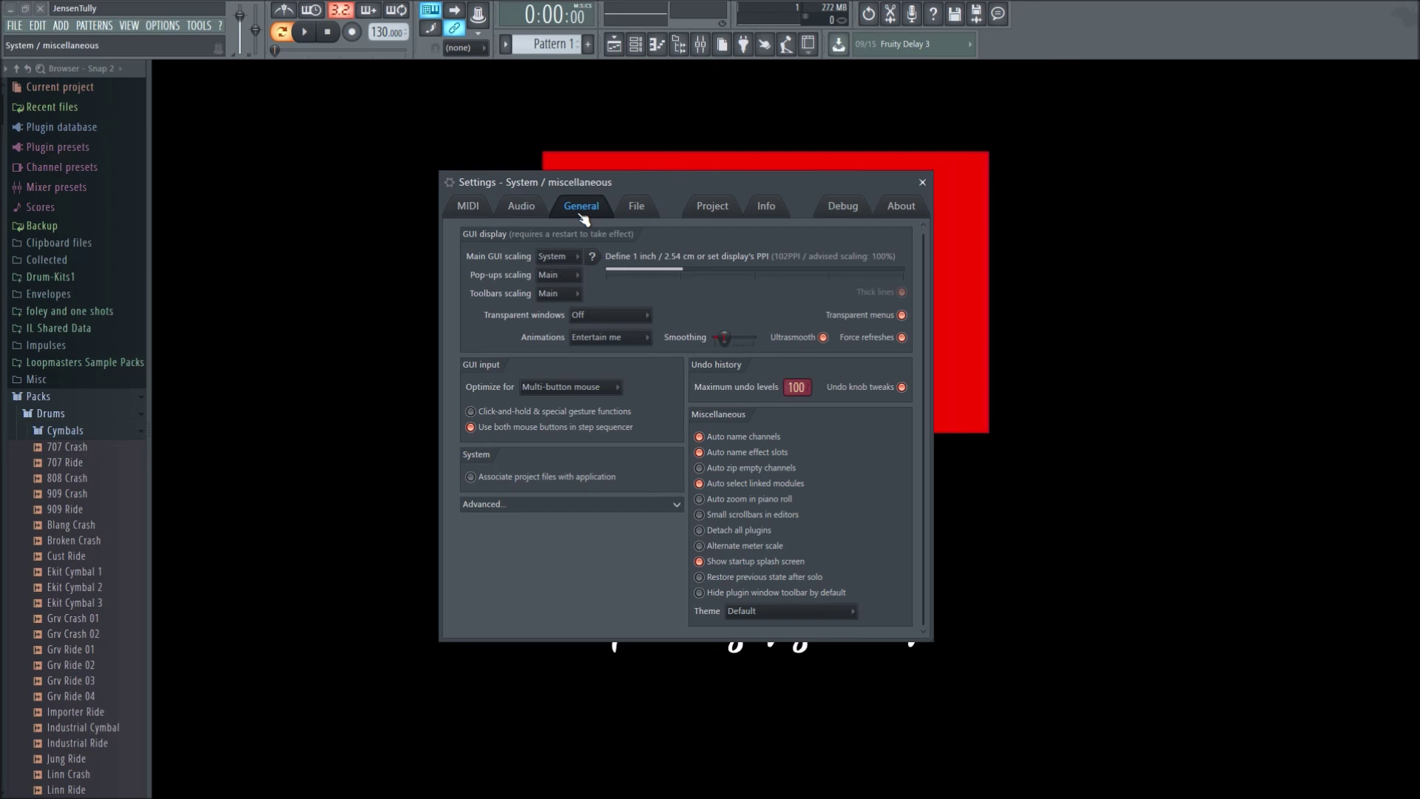
pyautogui.click(628, 215)
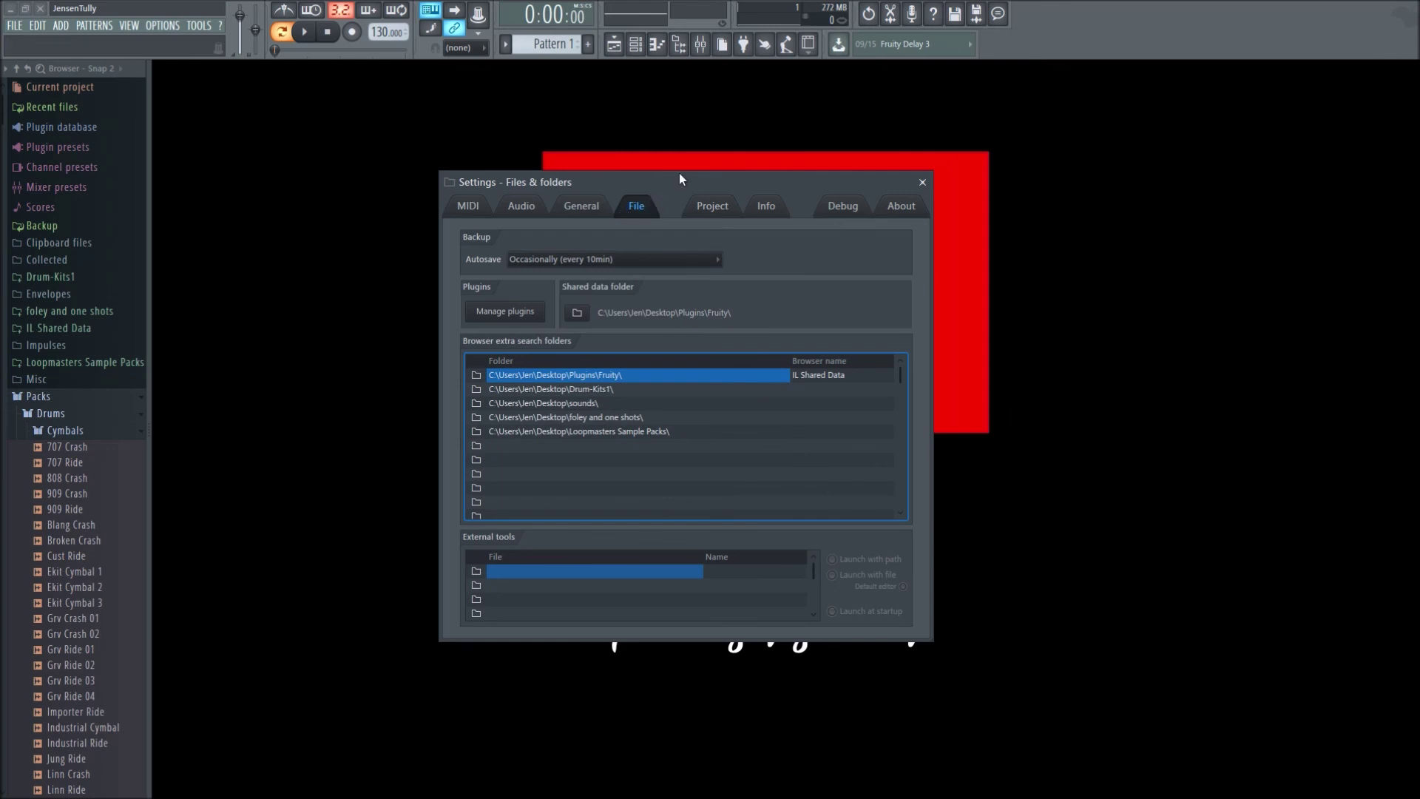
pyautogui.click(595, 210)
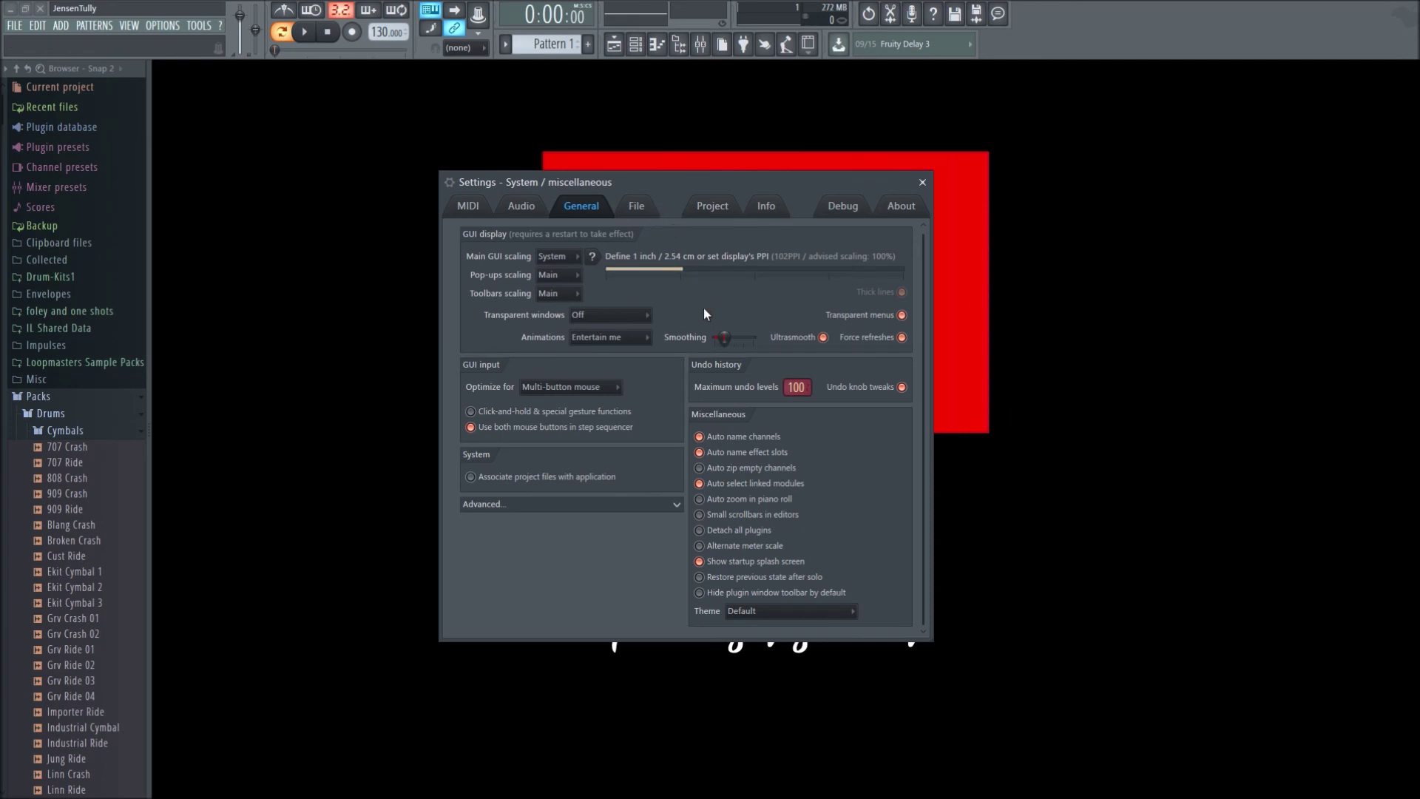
pyautogui.click(639, 209)
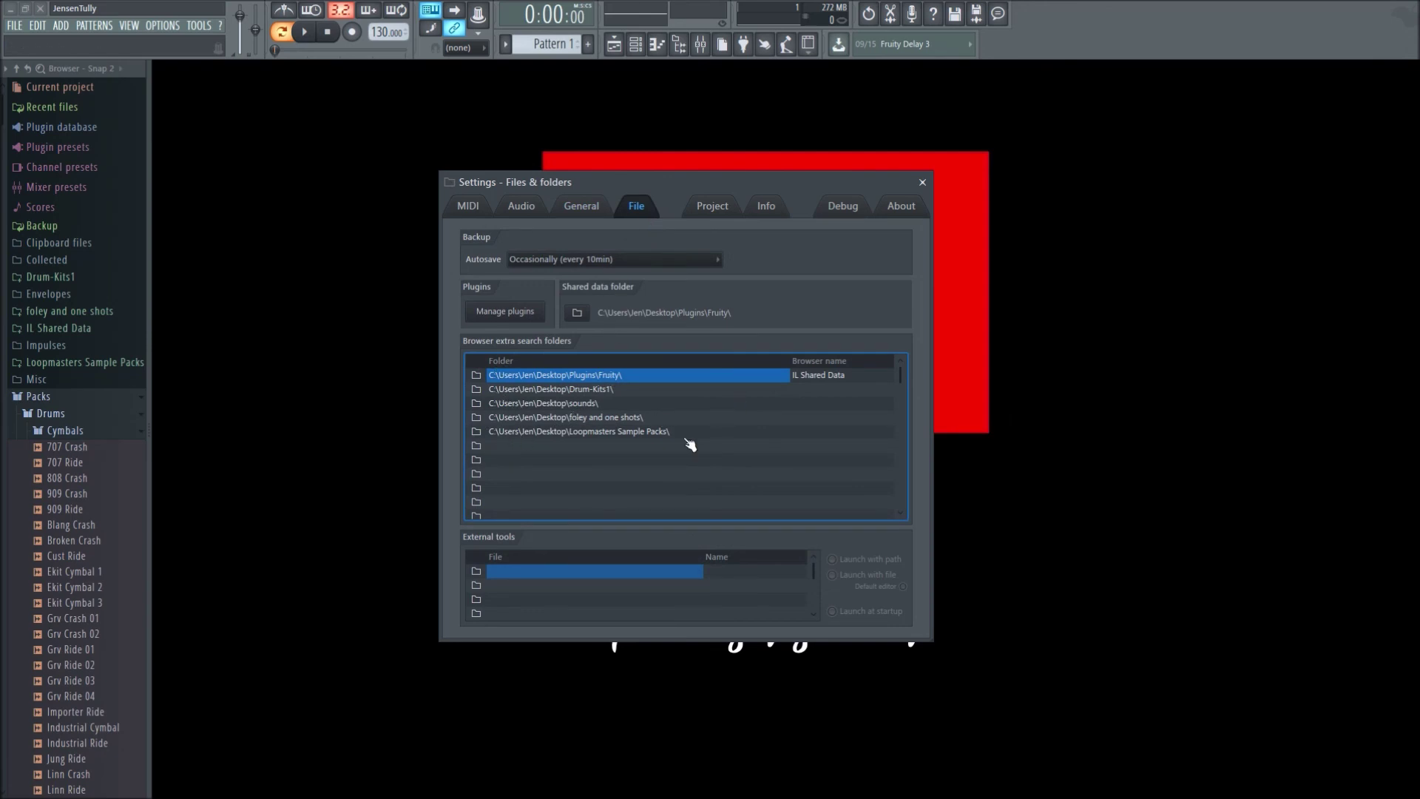
pyautogui.click(93, 418)
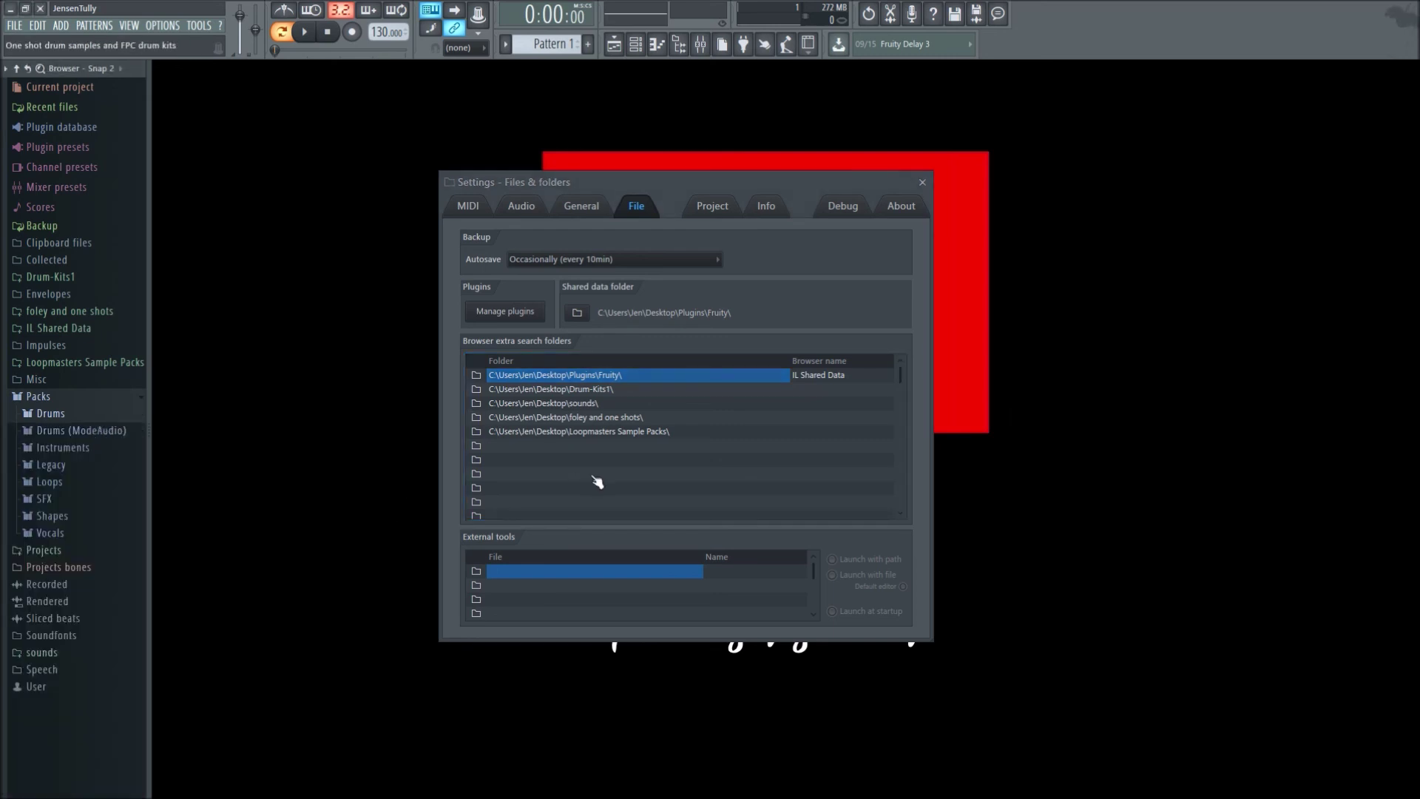
pyautogui.click(611, 392)
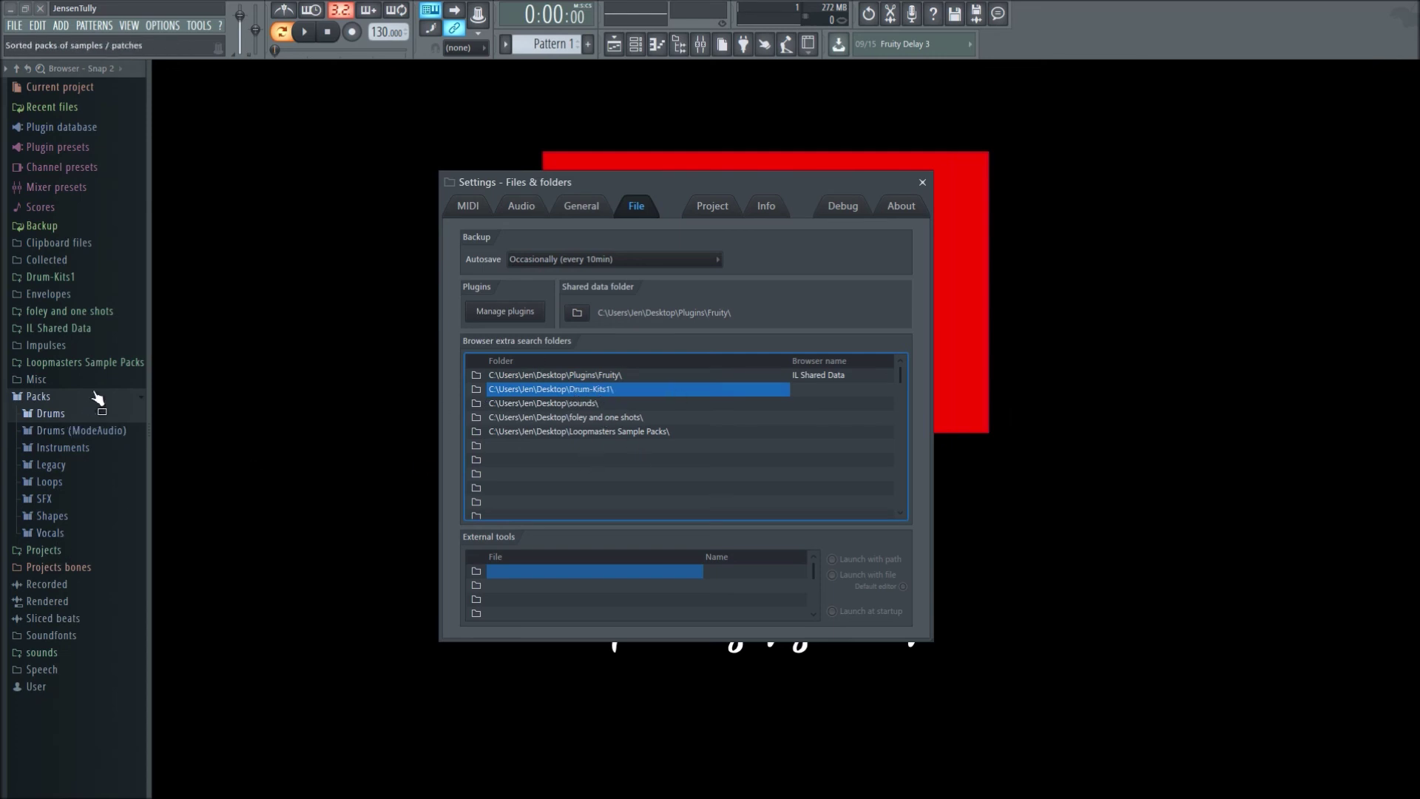
# Review the current project settings, the About page and the project credits, and close the settings.
pyautogui.click(738, 210)
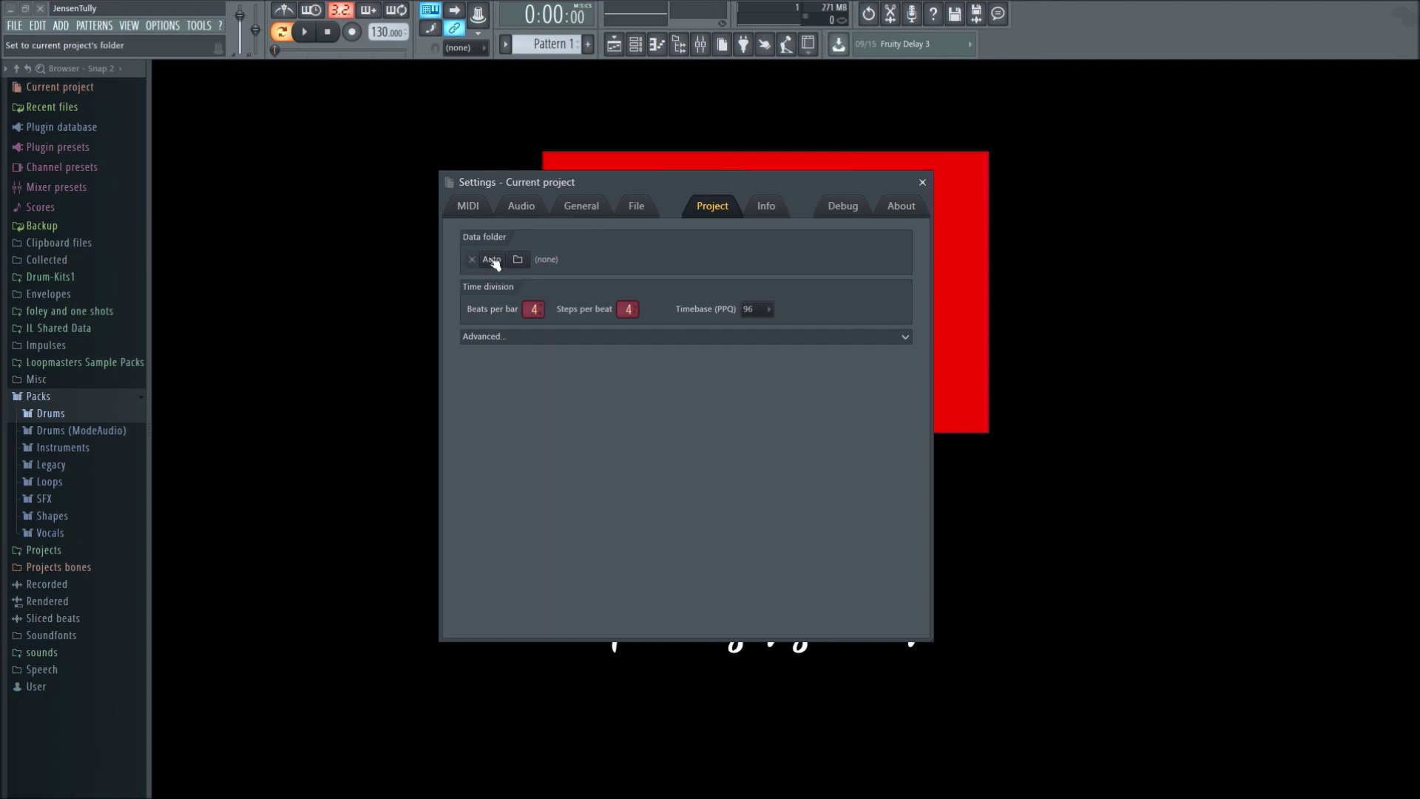
pyautogui.click(903, 214)
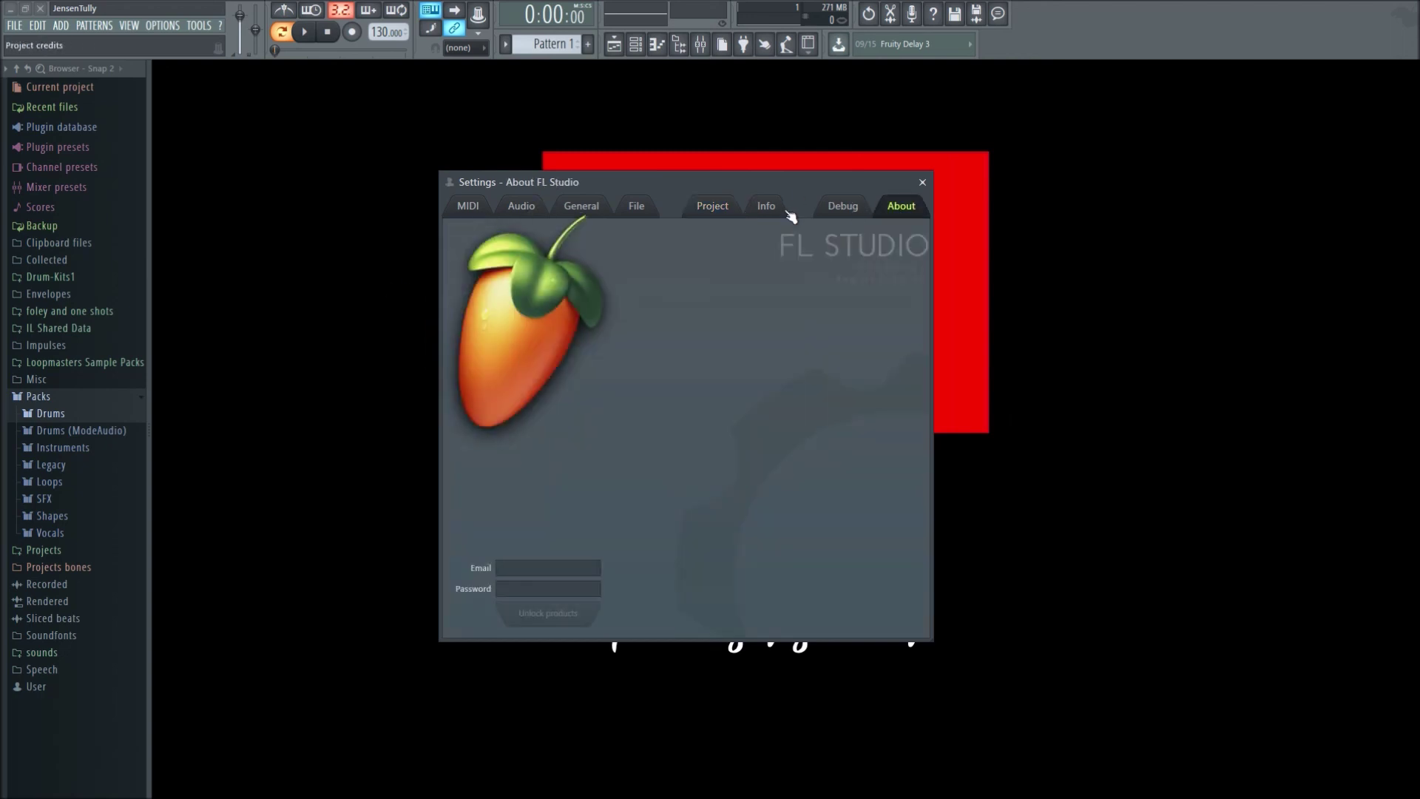
pyautogui.click(766, 207)
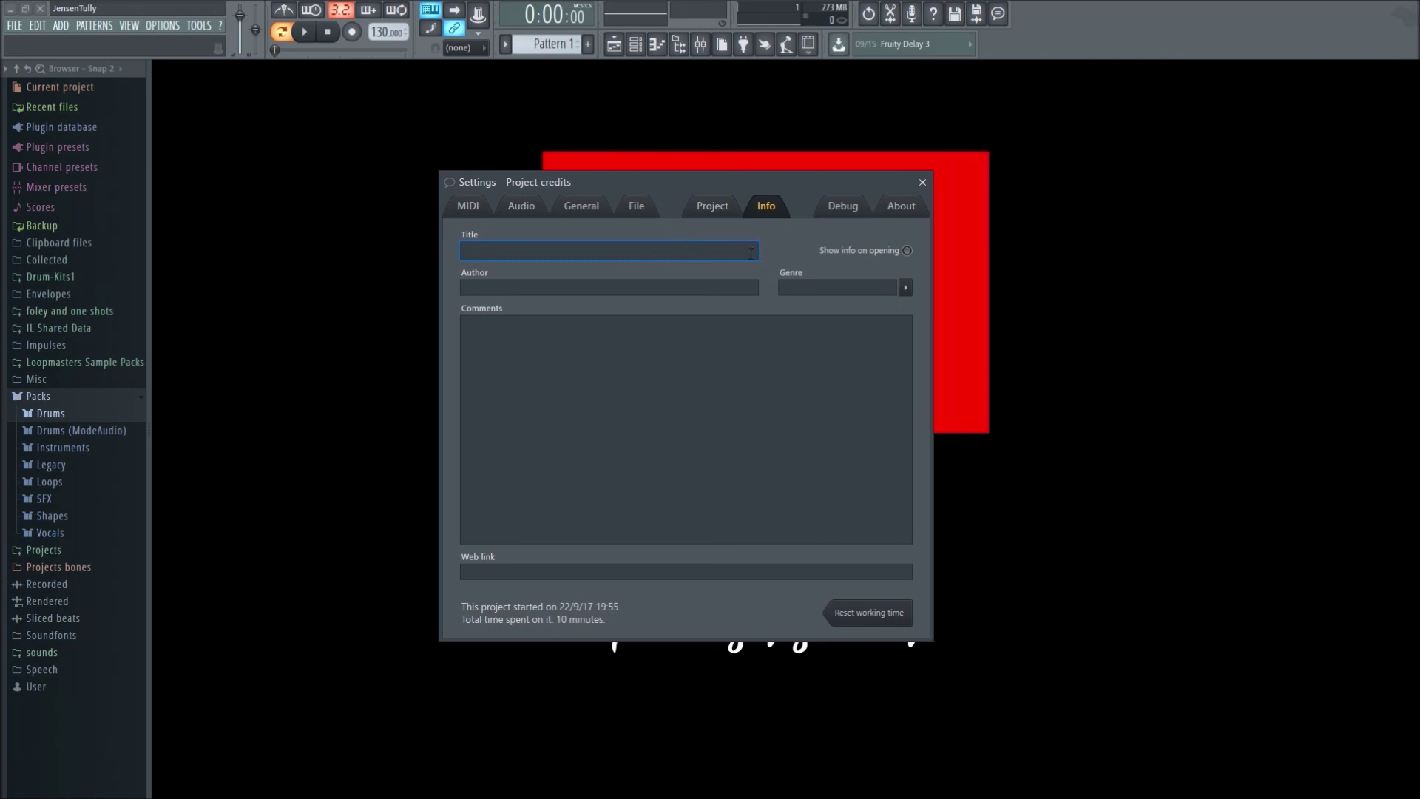
pyautogui.click(728, 214)
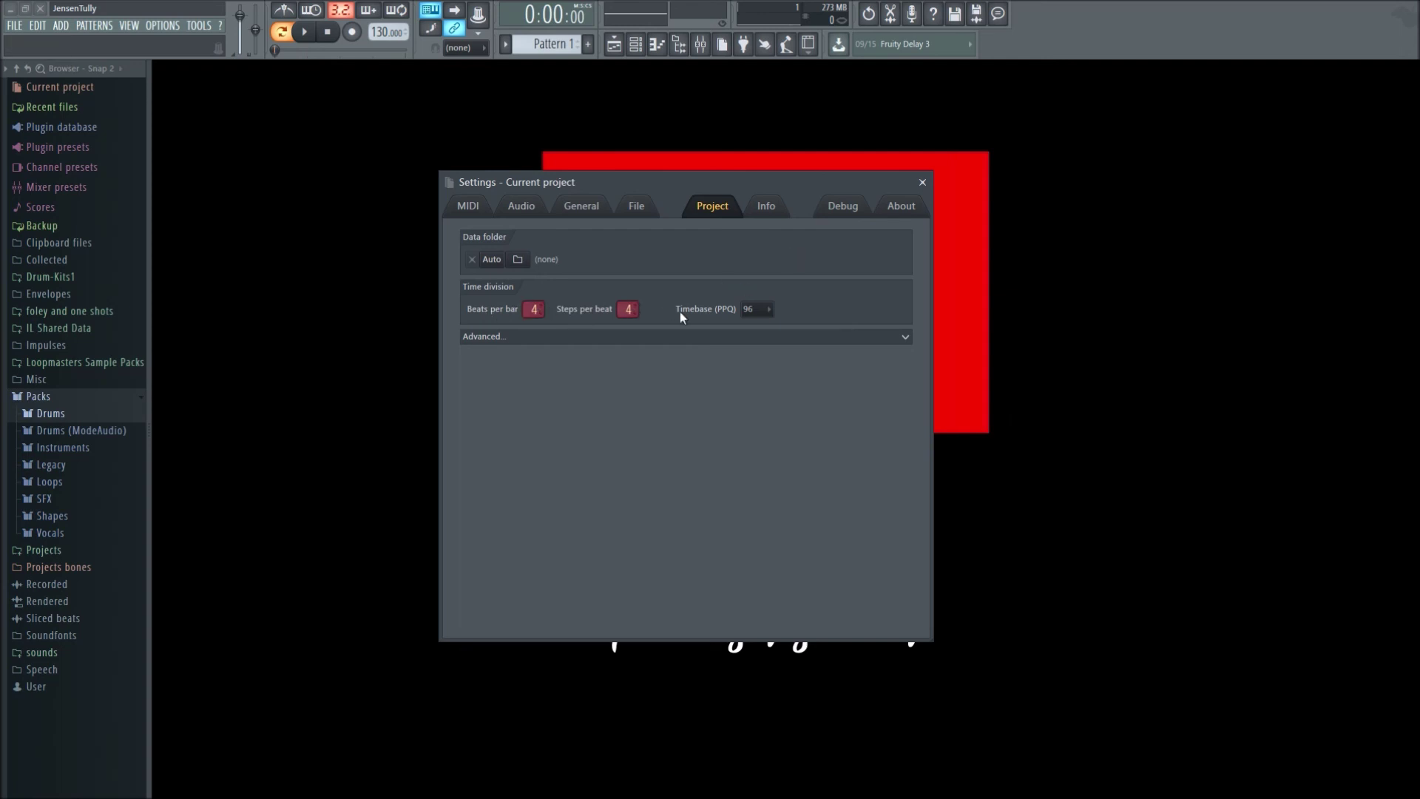
pyautogui.click(923, 183)
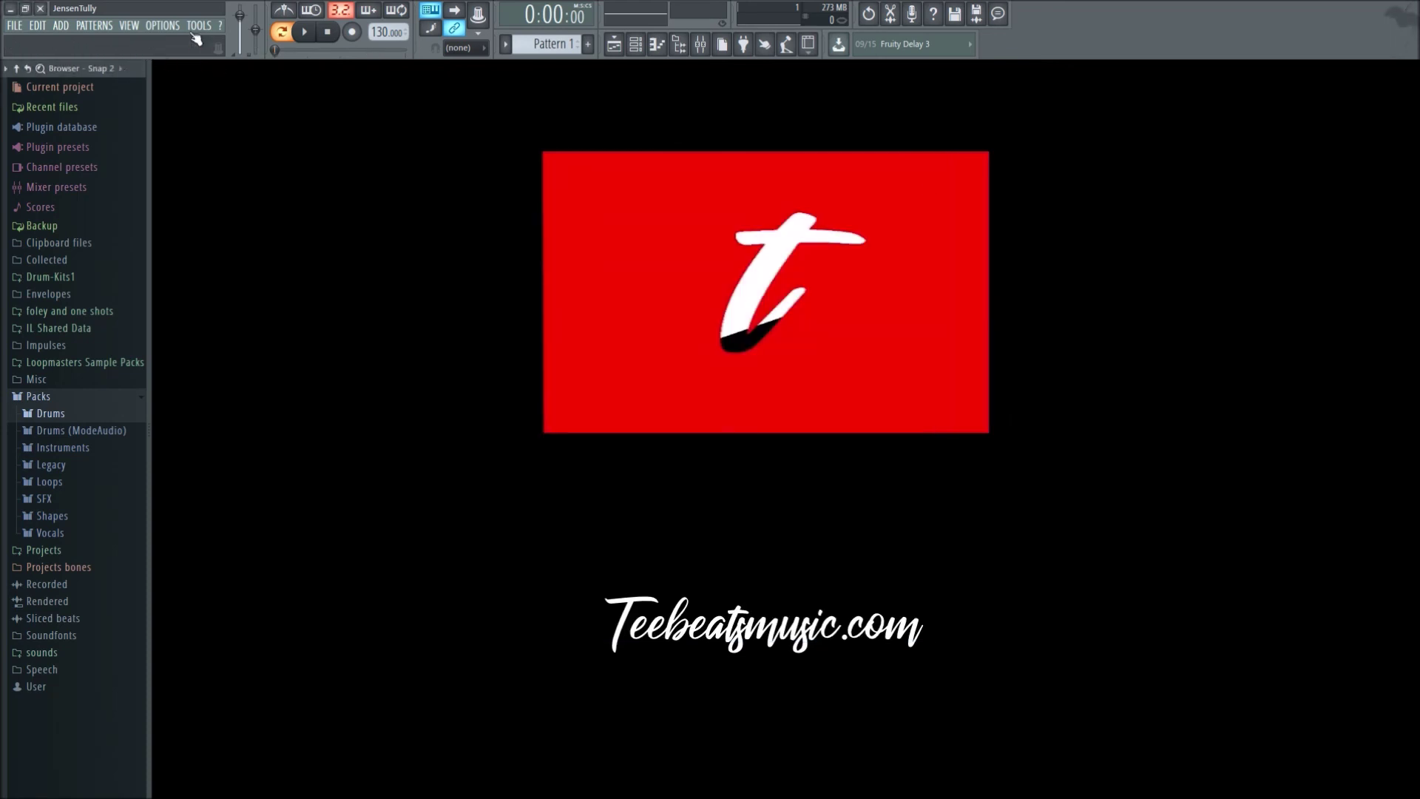
pyautogui.click(199, 32)
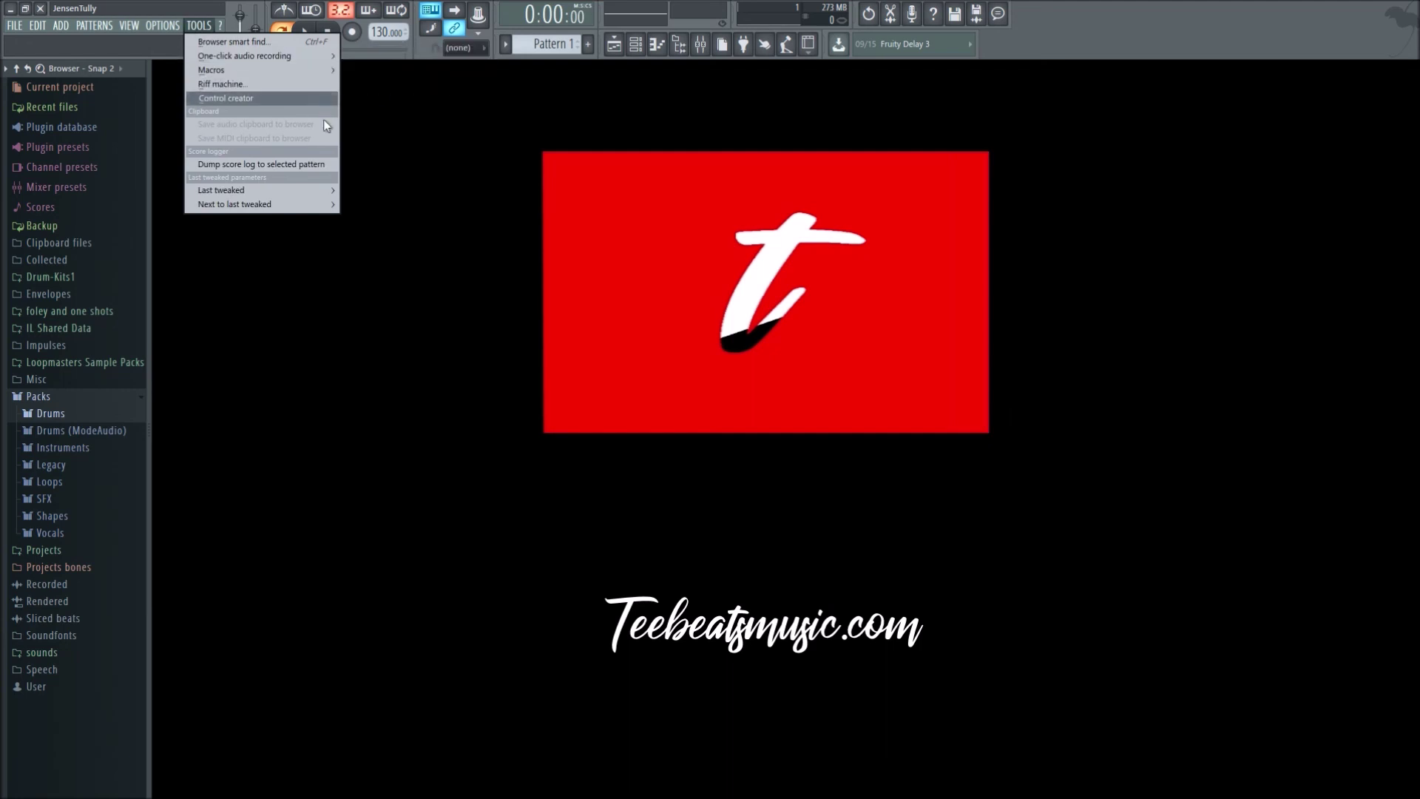
pyautogui.moveTo(222, 26)
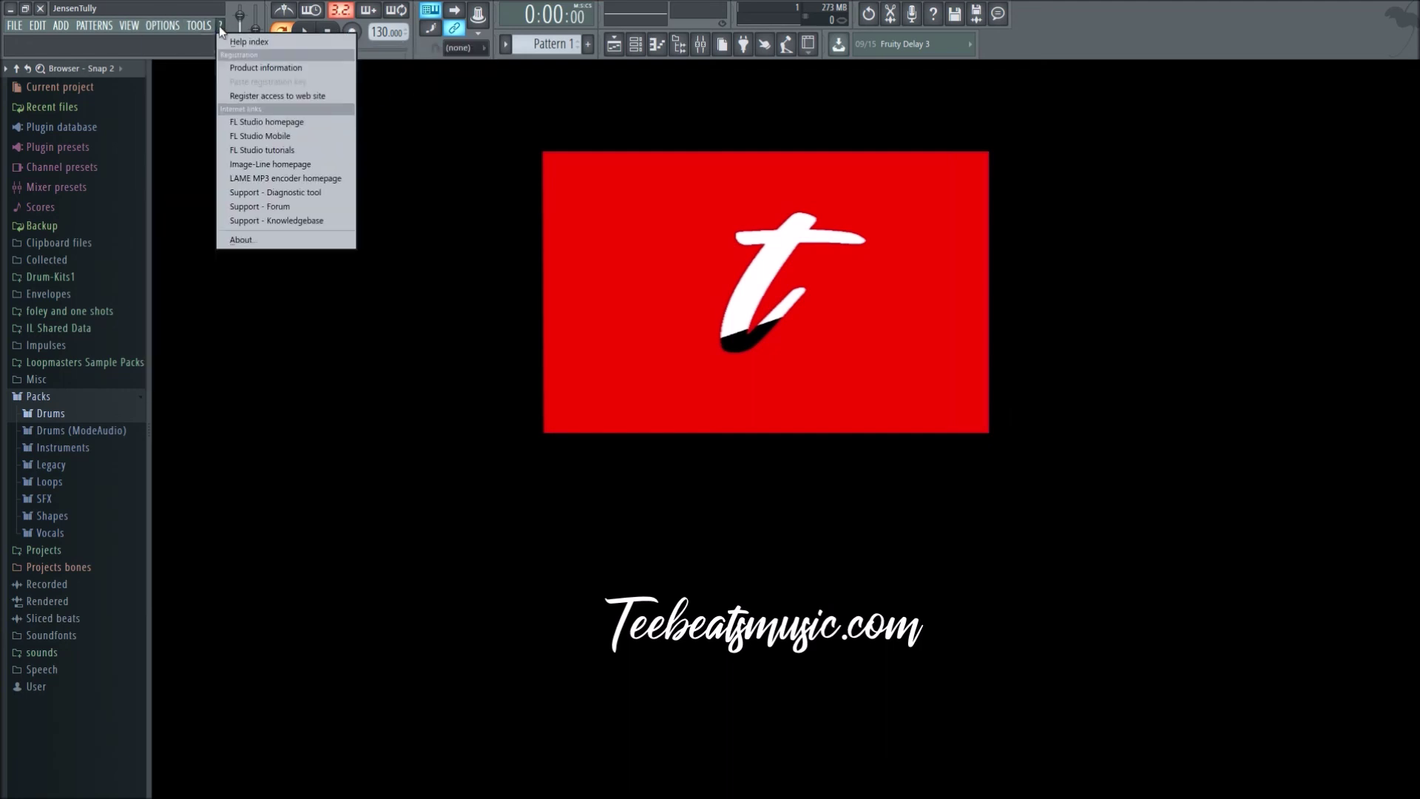
pyautogui.click(232, 24)
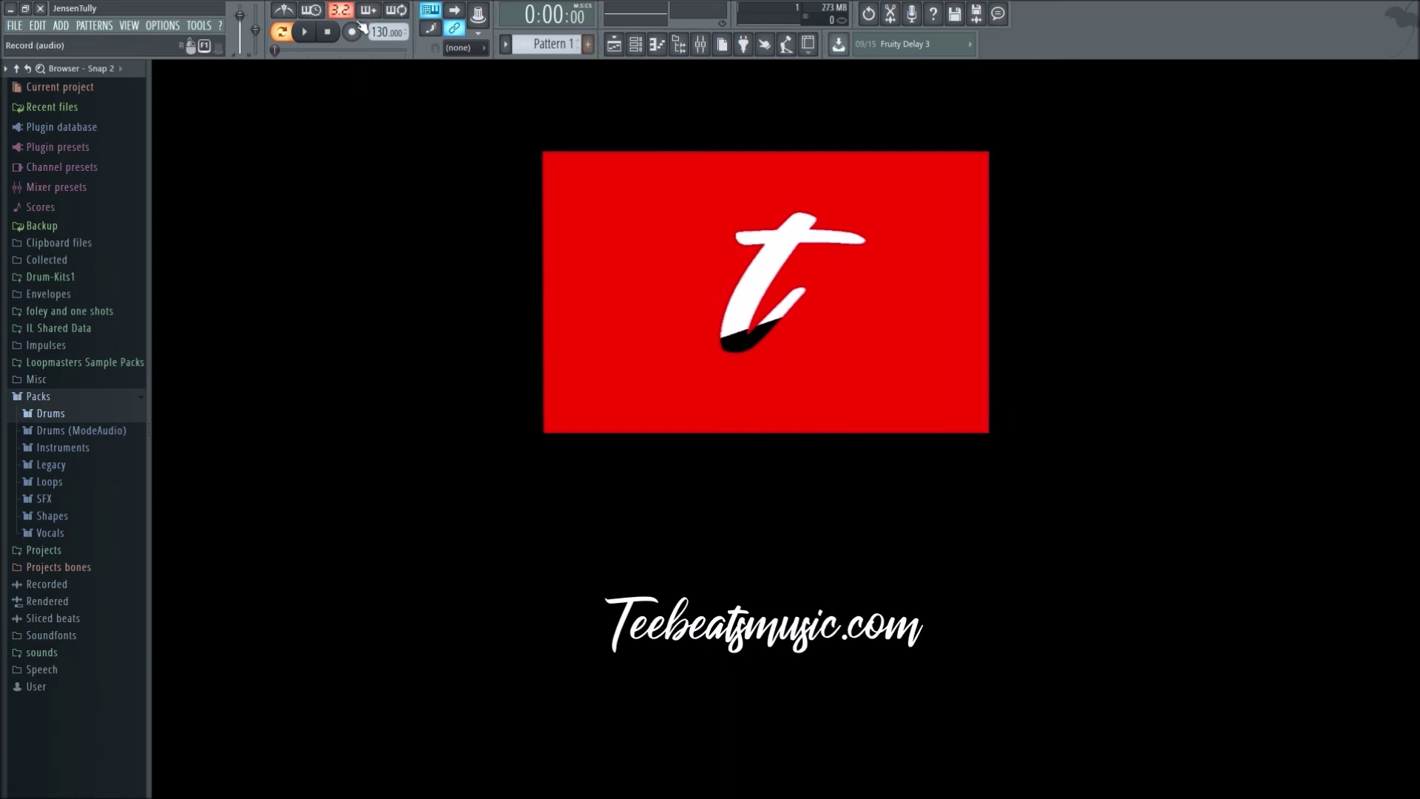
# Tap in a project tempo of about 119 BPM with the Tempo tapper and close it.
pyautogui.rightClick(392, 34)
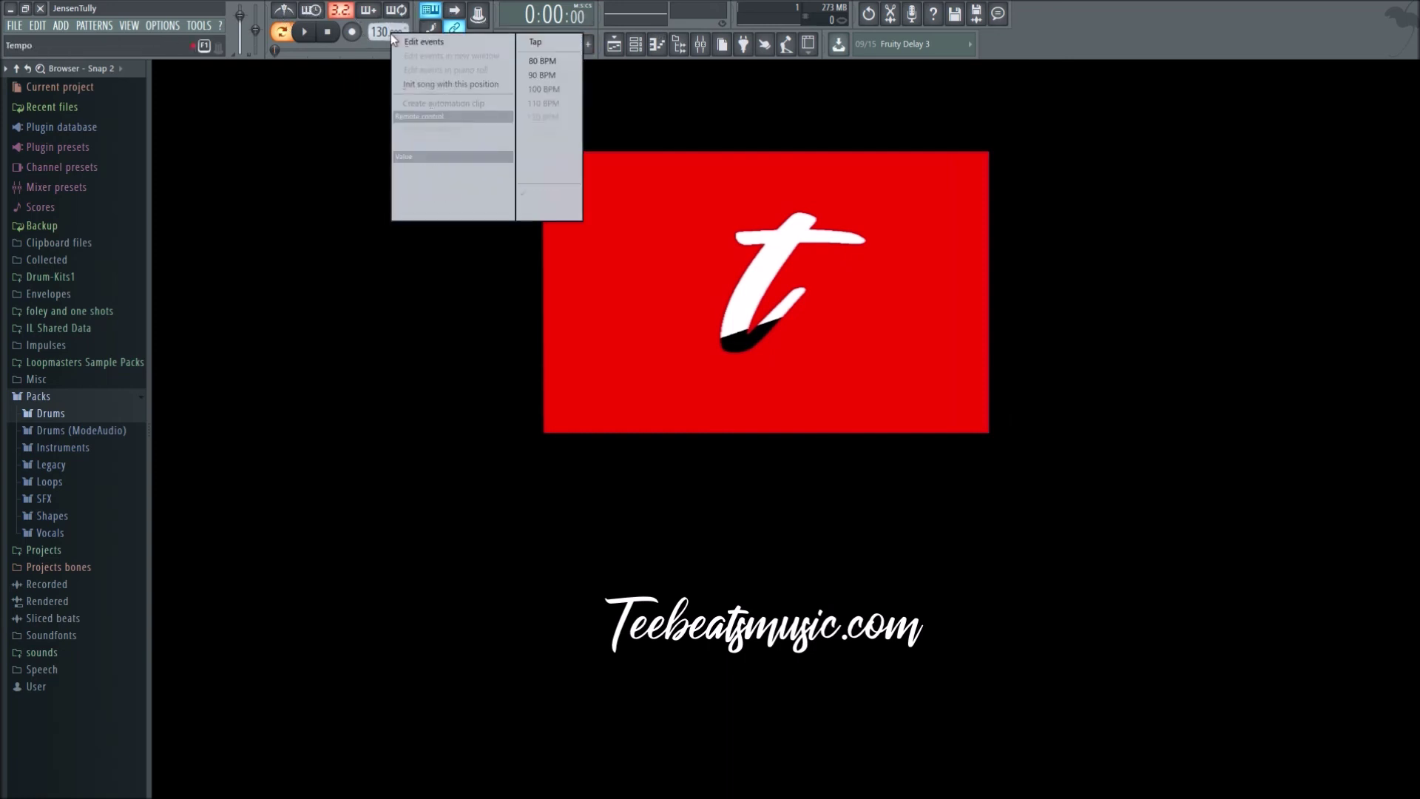
pyautogui.click(517, 282)
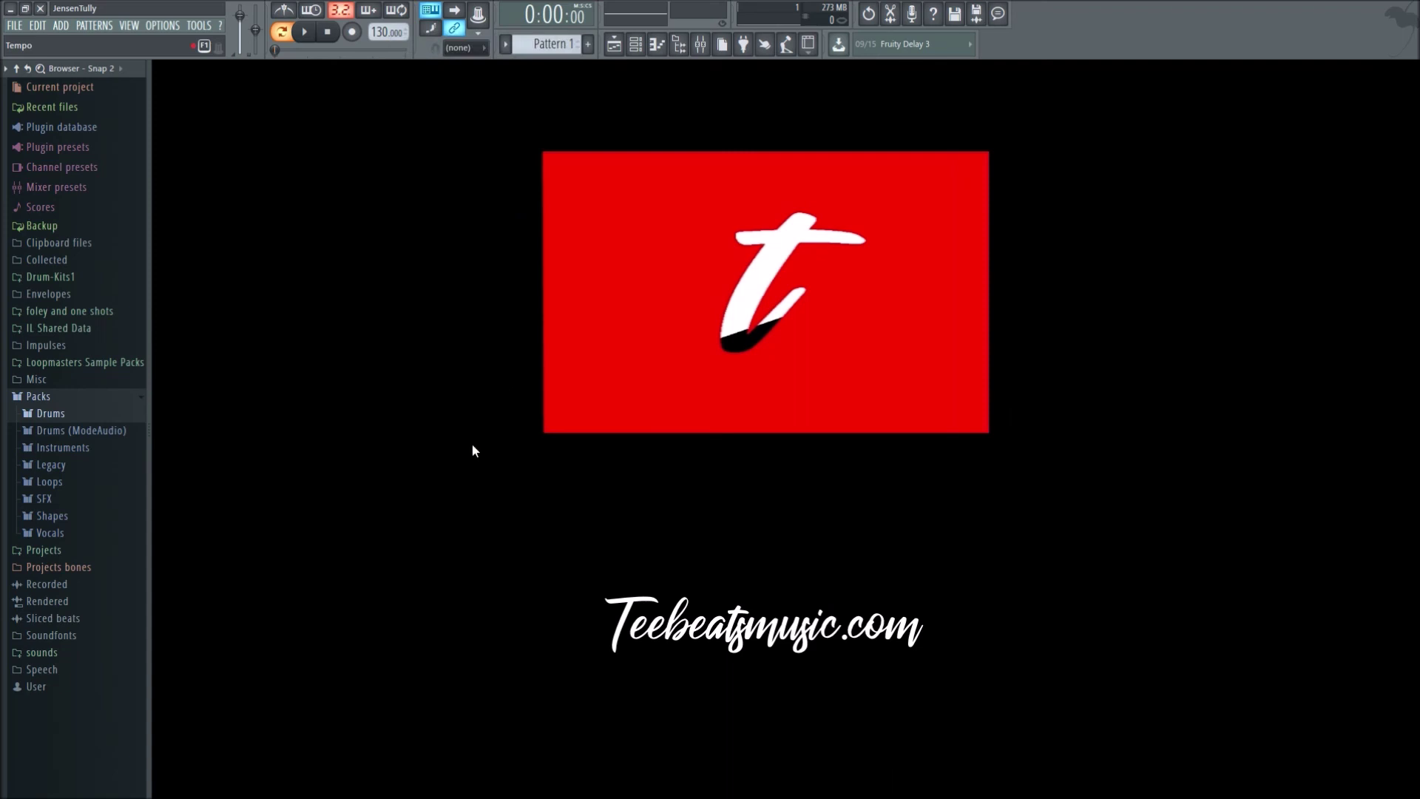
pyautogui.rightClick(388, 32)
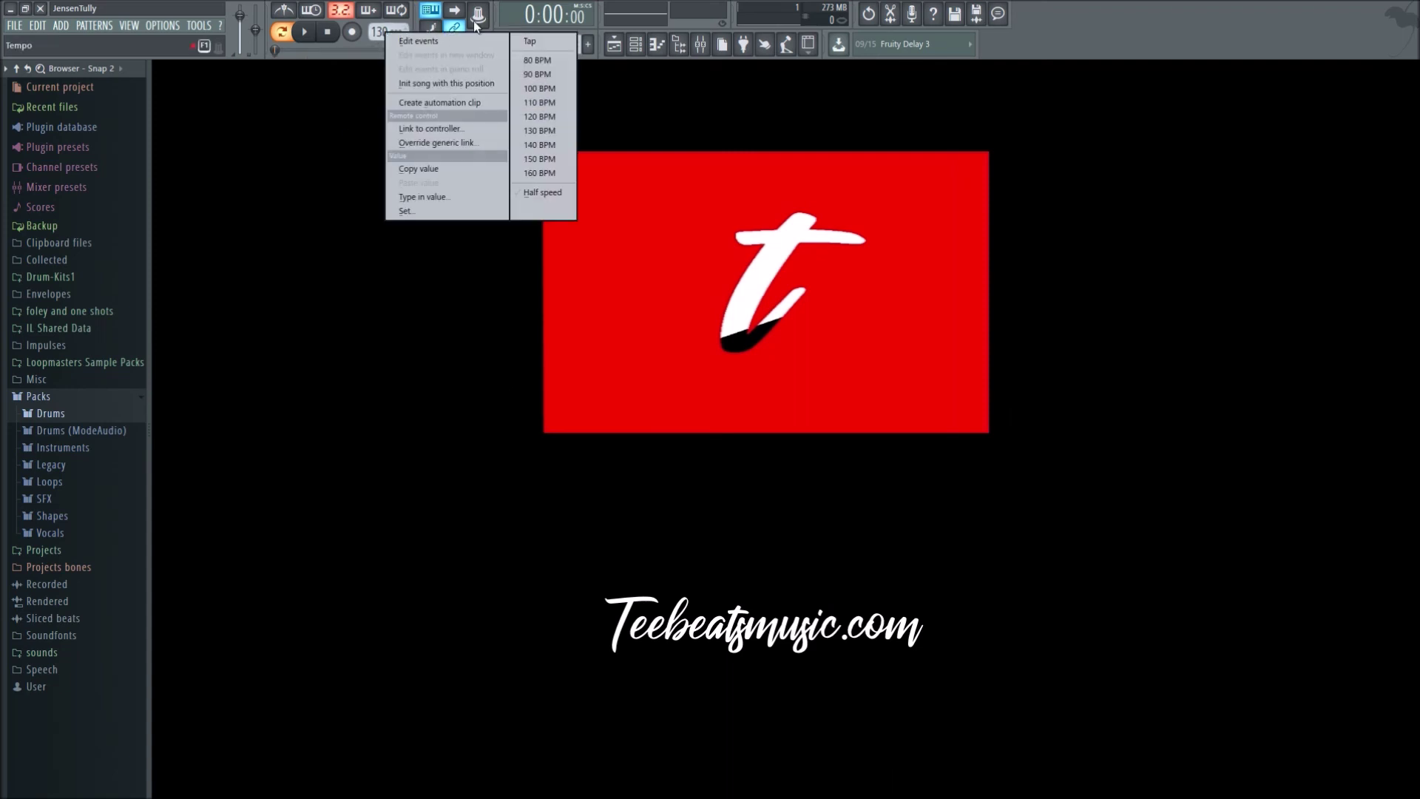
pyautogui.click(522, 43)
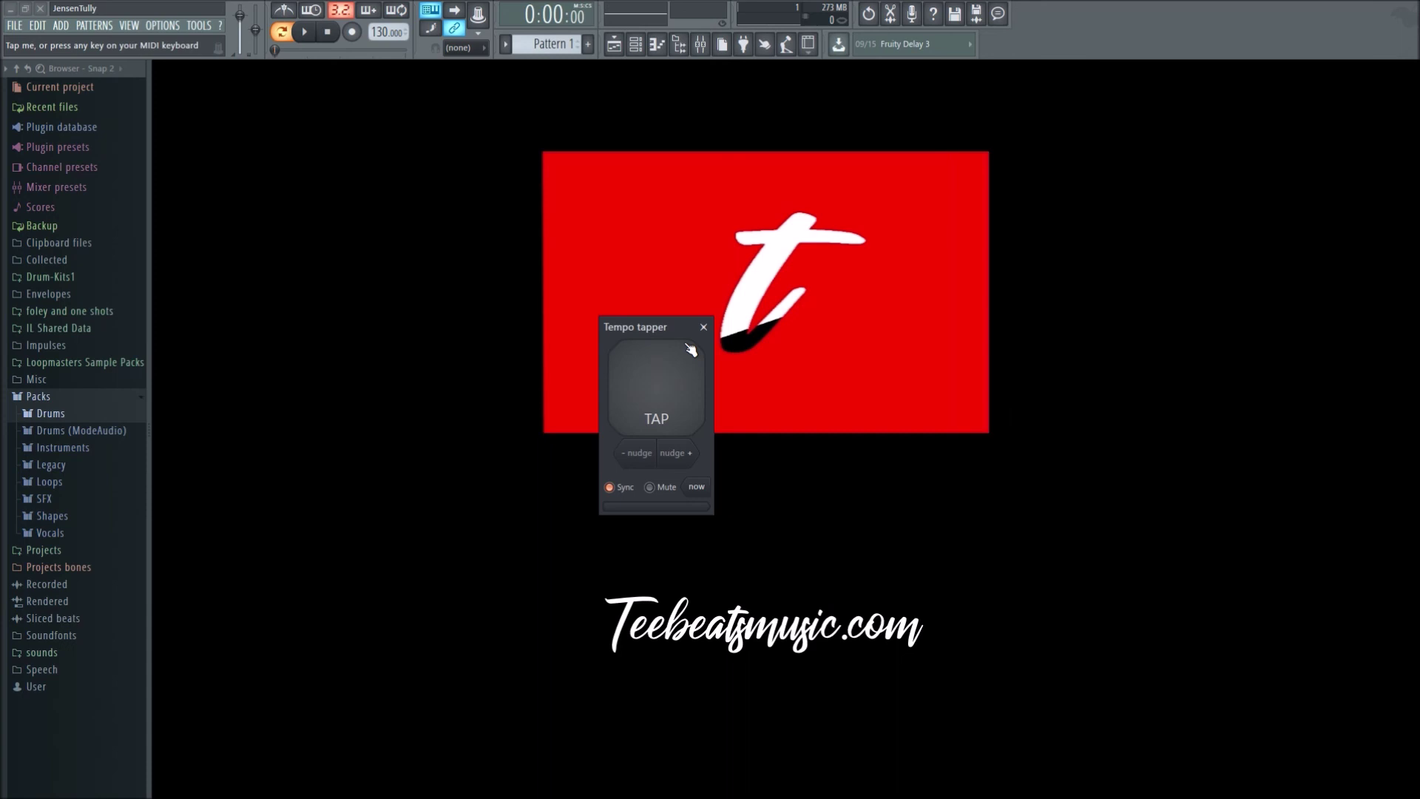
pyautogui.click(654, 397)
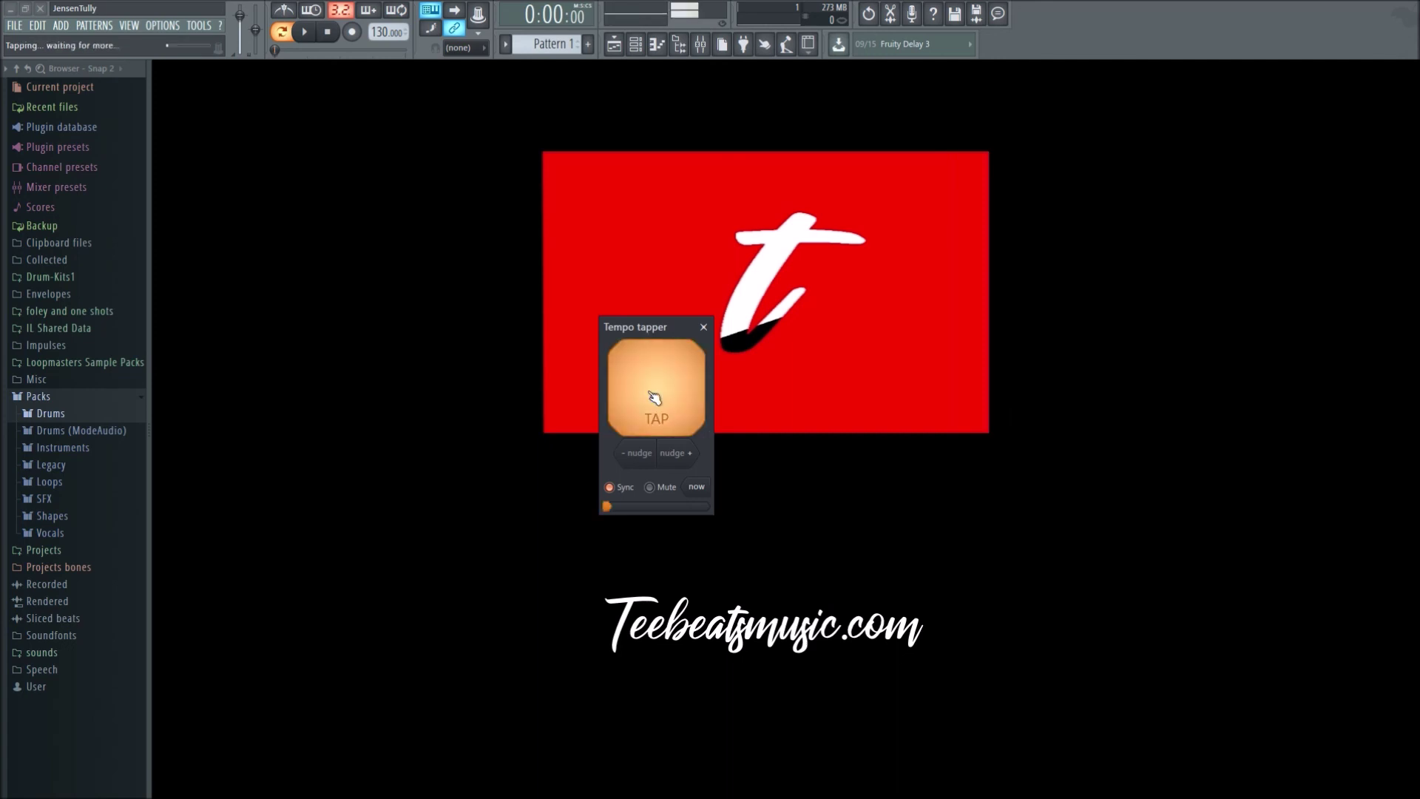
pyautogui.click(654, 398)
pyautogui.click(654, 397)
pyautogui.click(654, 397)
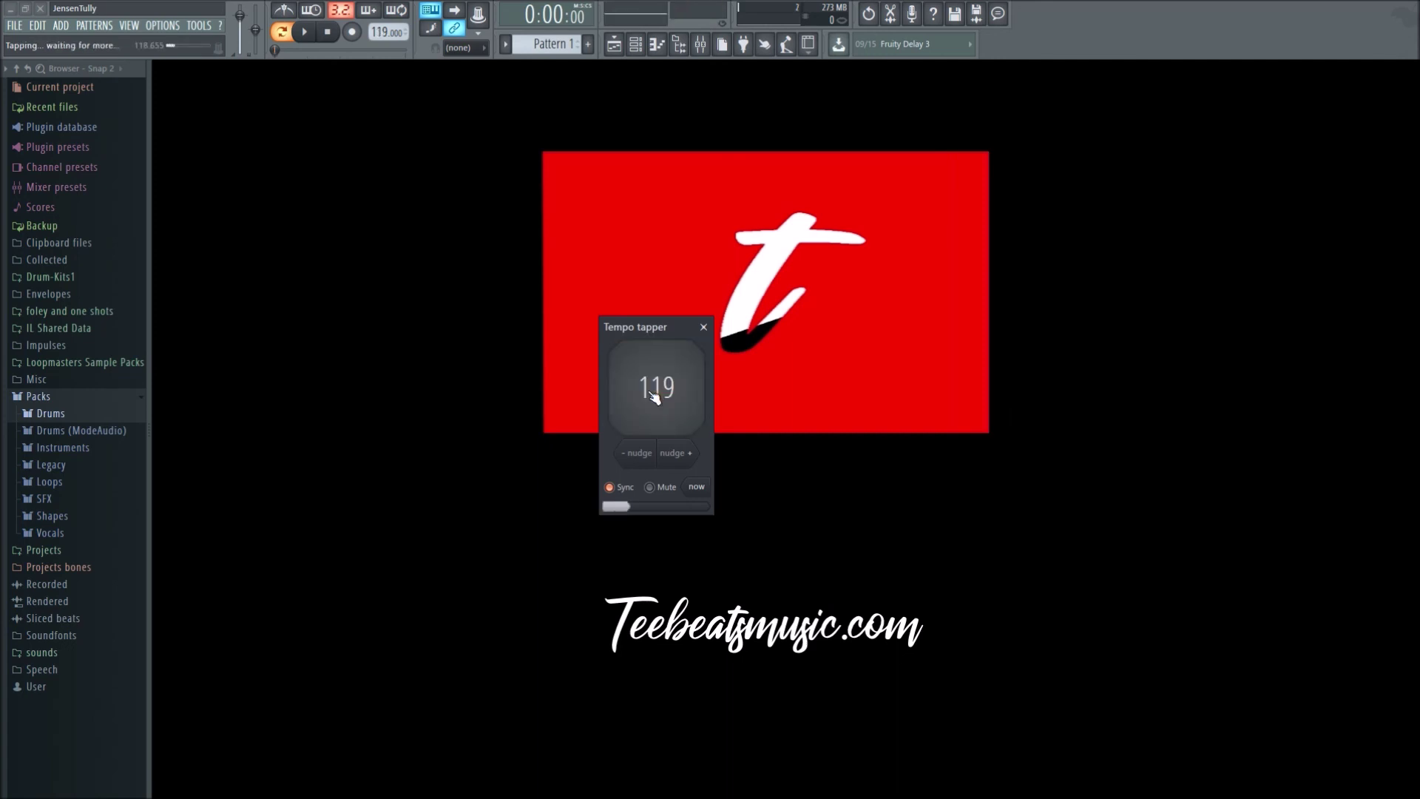
pyautogui.click(704, 327)
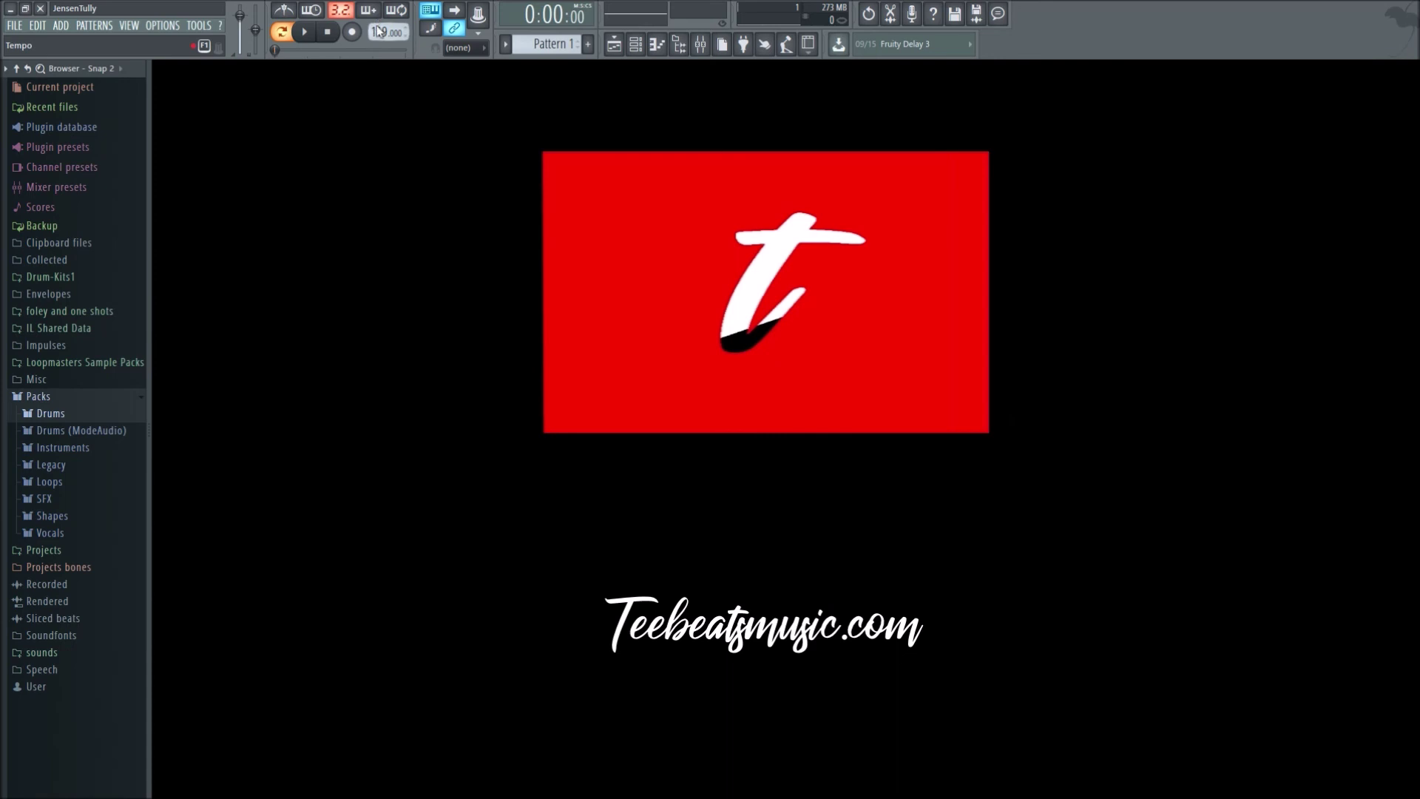
# Set the project tempo to the 130 BPM preset.
pyautogui.rightClick(381, 31)
pyautogui.click(541, 124)
# Turn on the metronome and listen to it by briefly running playback, then pausing.
pyautogui.click(286, 12)
pyautogui.click(307, 34)
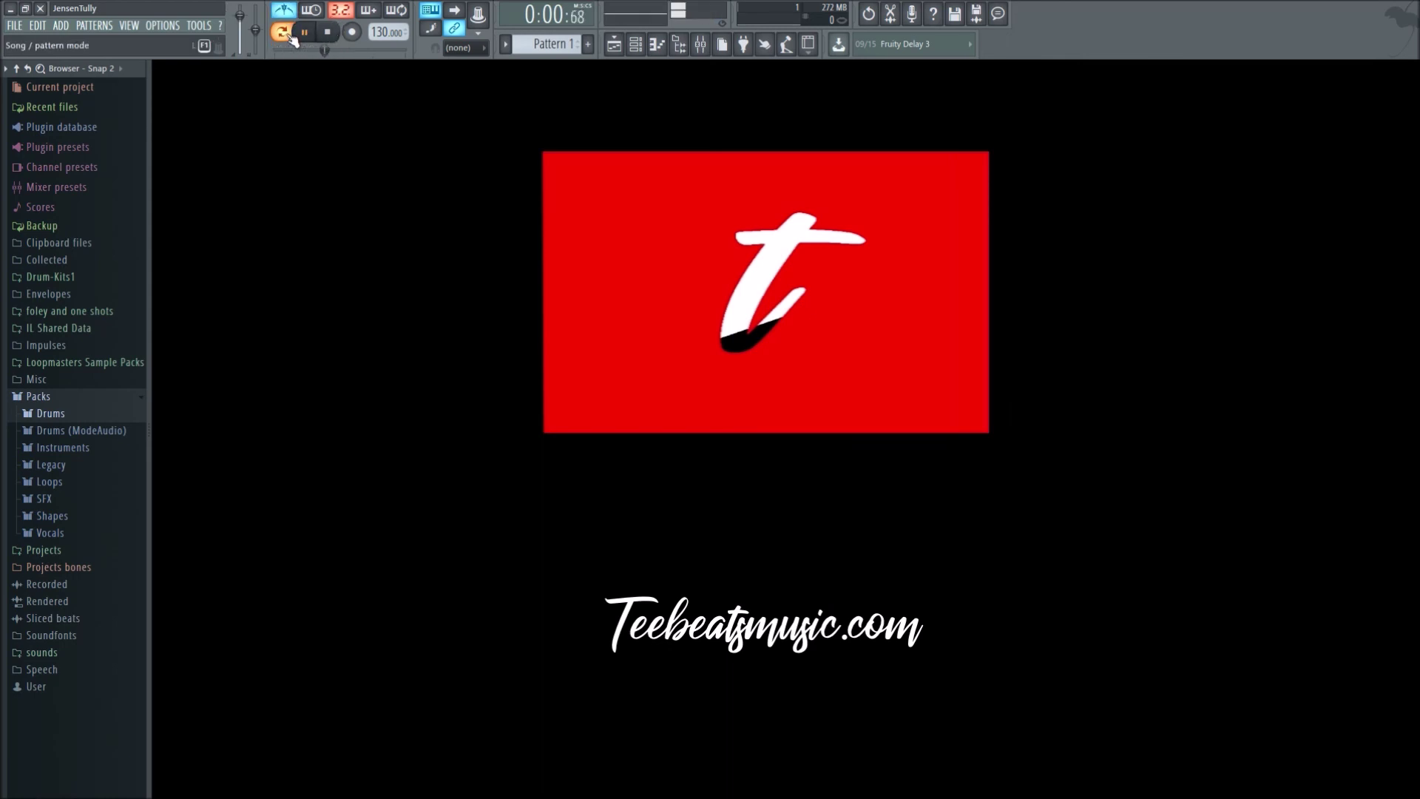
pyautogui.click(304, 33)
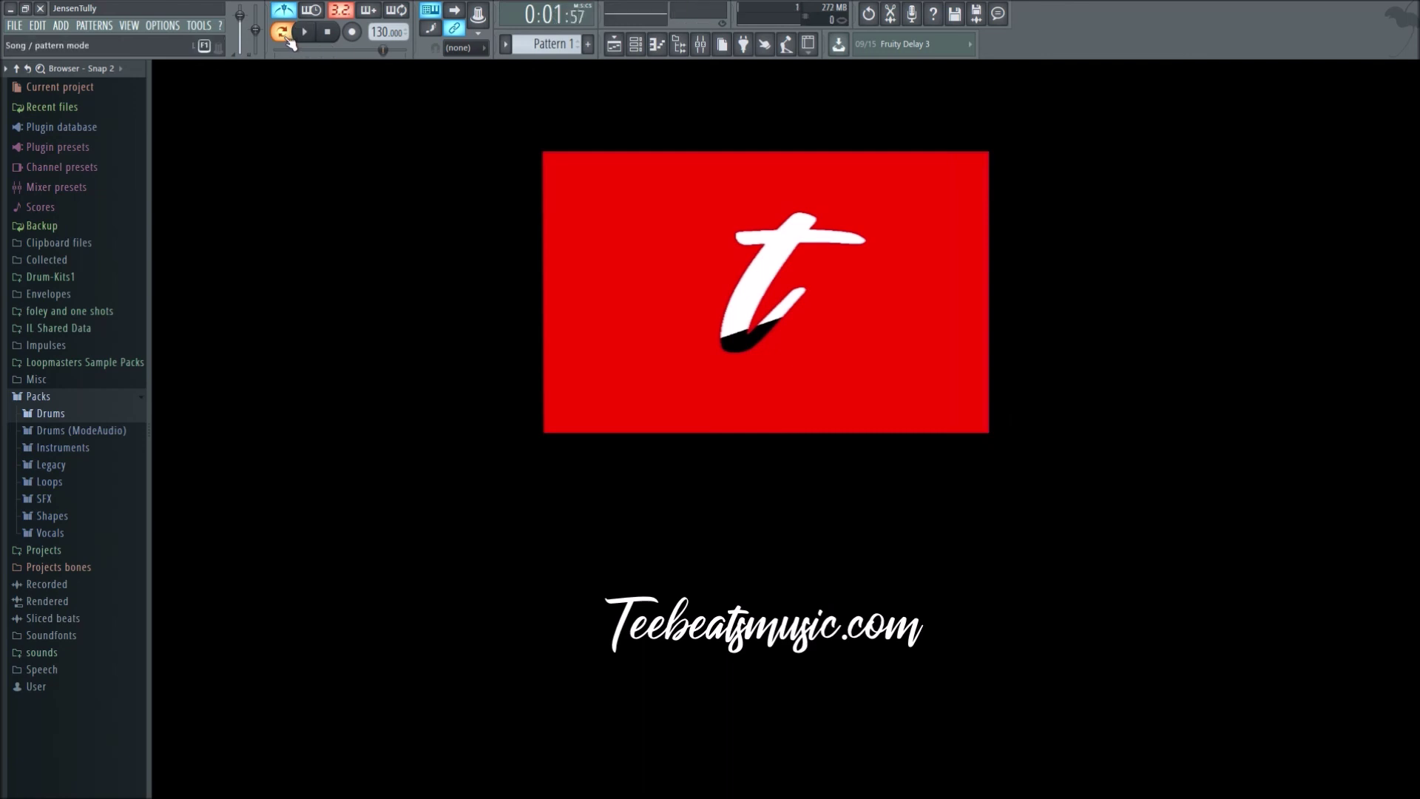
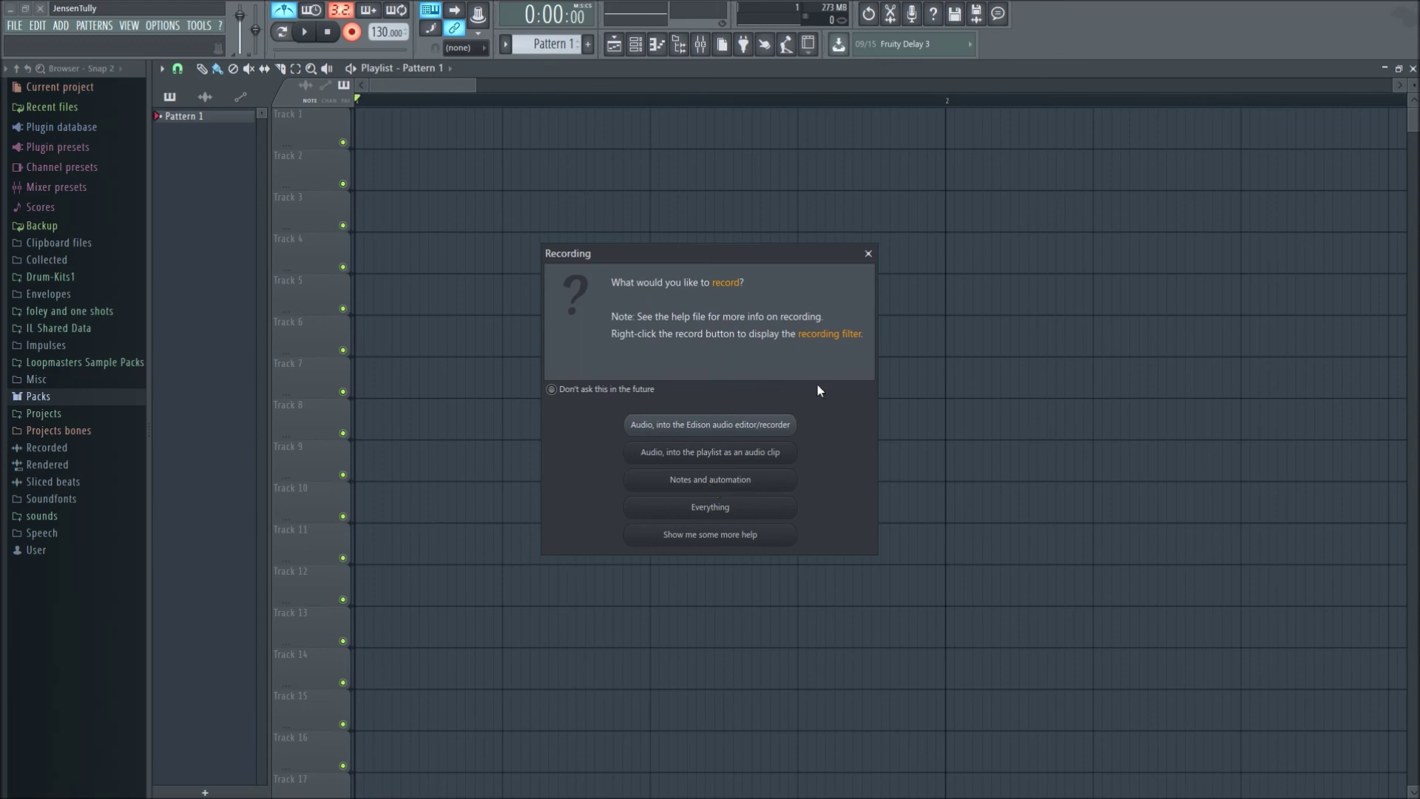
# Dismiss the recording prompt without choosing a recording type and disarm recording.
pyautogui.click(869, 253)
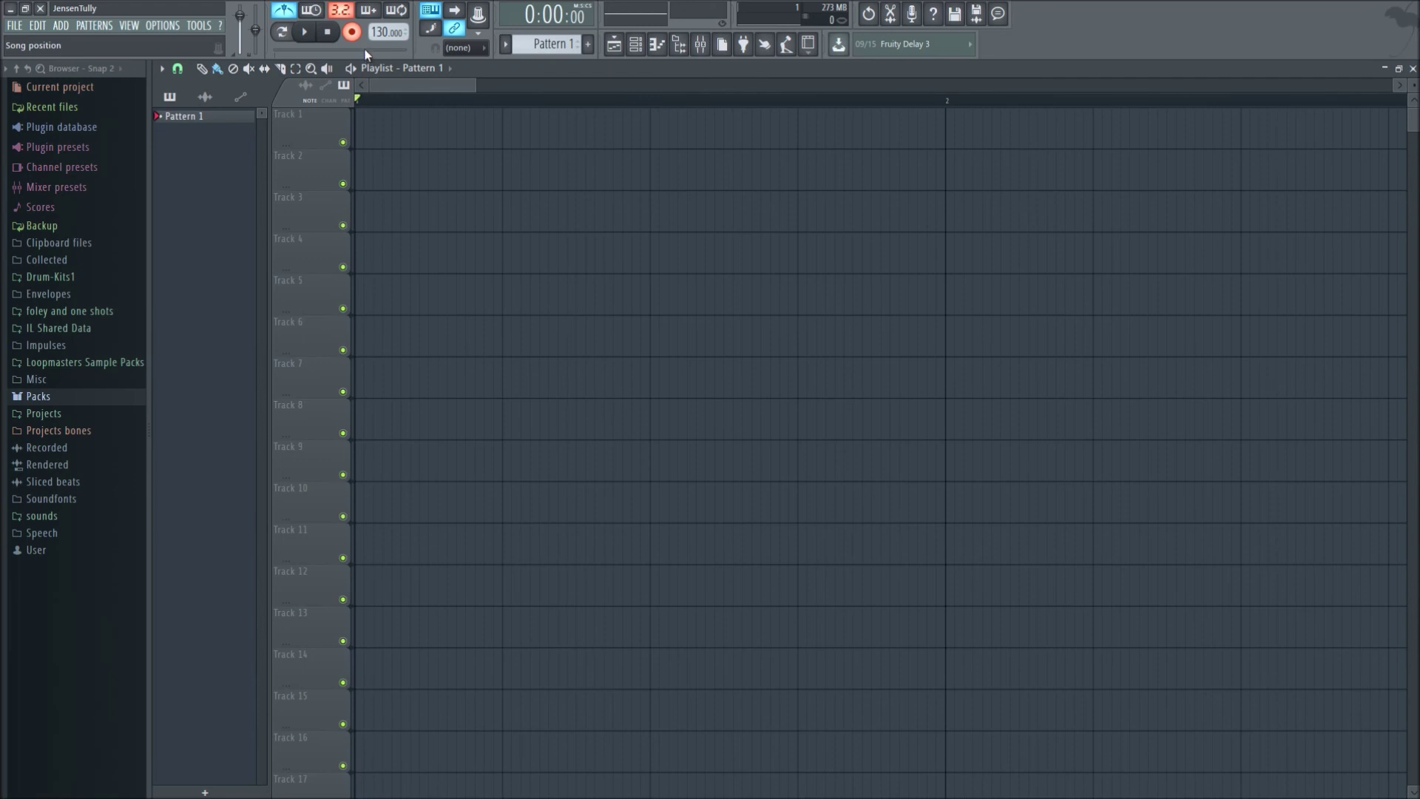
pyautogui.click(352, 32)
# Open the Channel rack and position it over the upper part of the Playlist.
pyautogui.click(647, 51)
pyautogui.moveTo(765, 322); pyautogui.dragTo(723, 249)
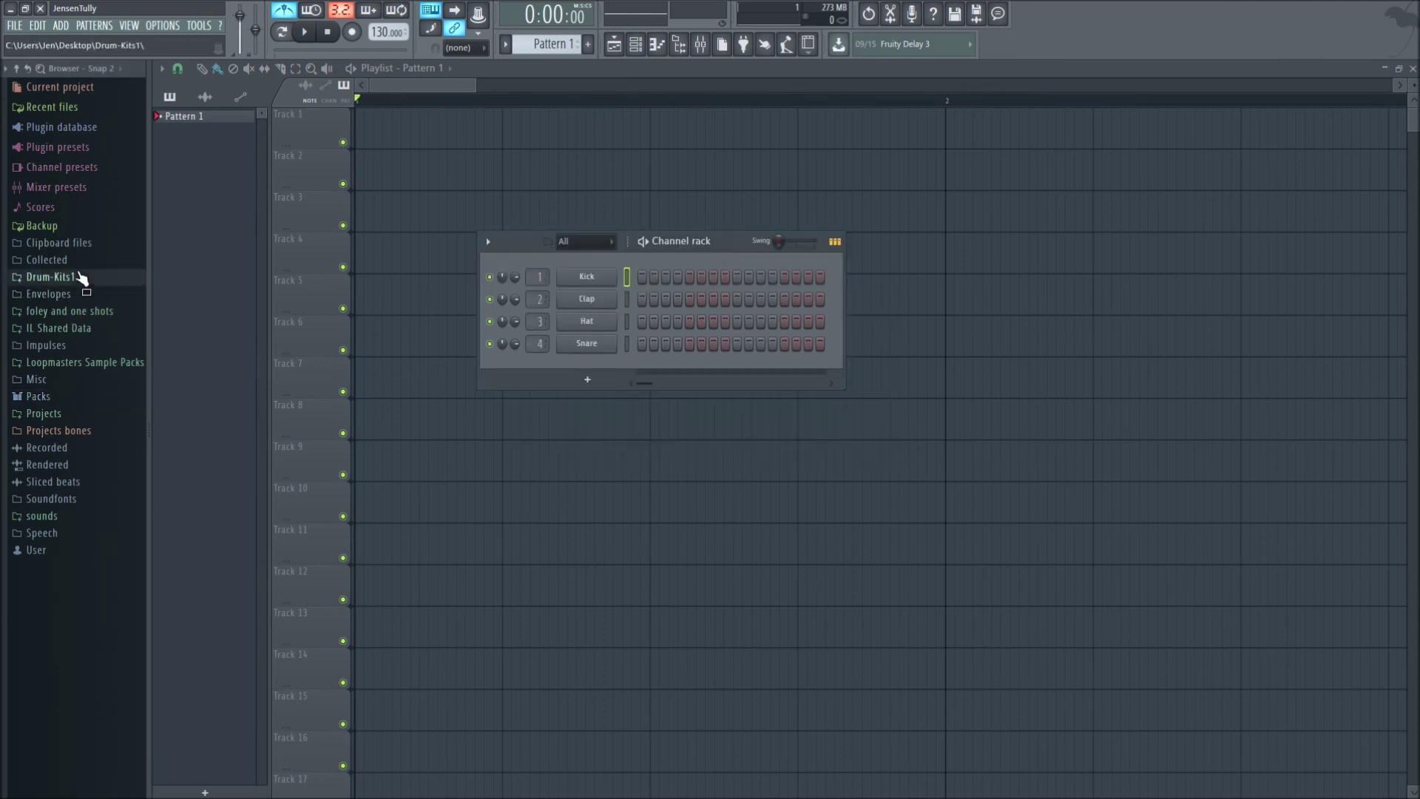
# Look through the Drum-Kits1 folder and the list of channels that can be added, leaving both closed.
pyautogui.click(81, 276)
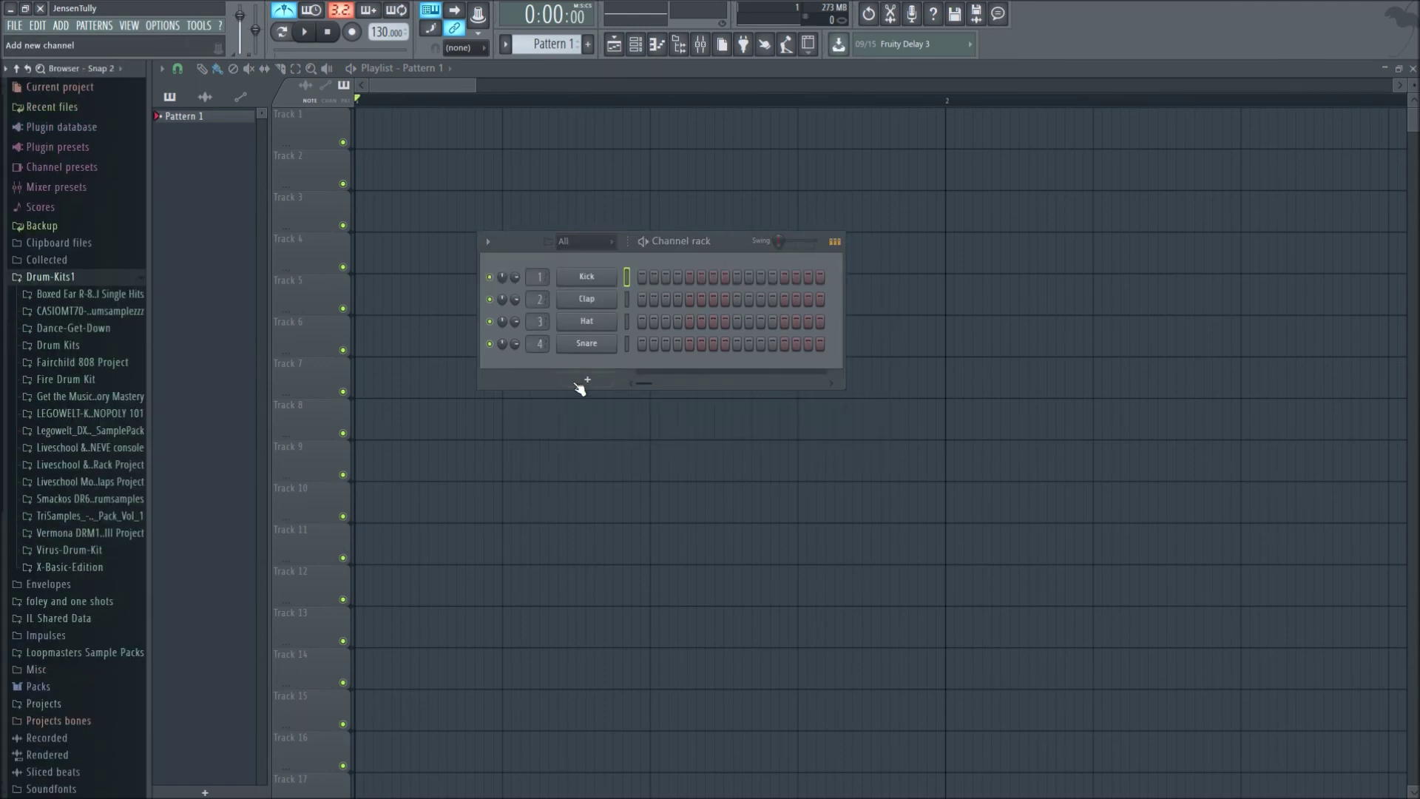
pyautogui.click(580, 384)
pyautogui.press('Escape')
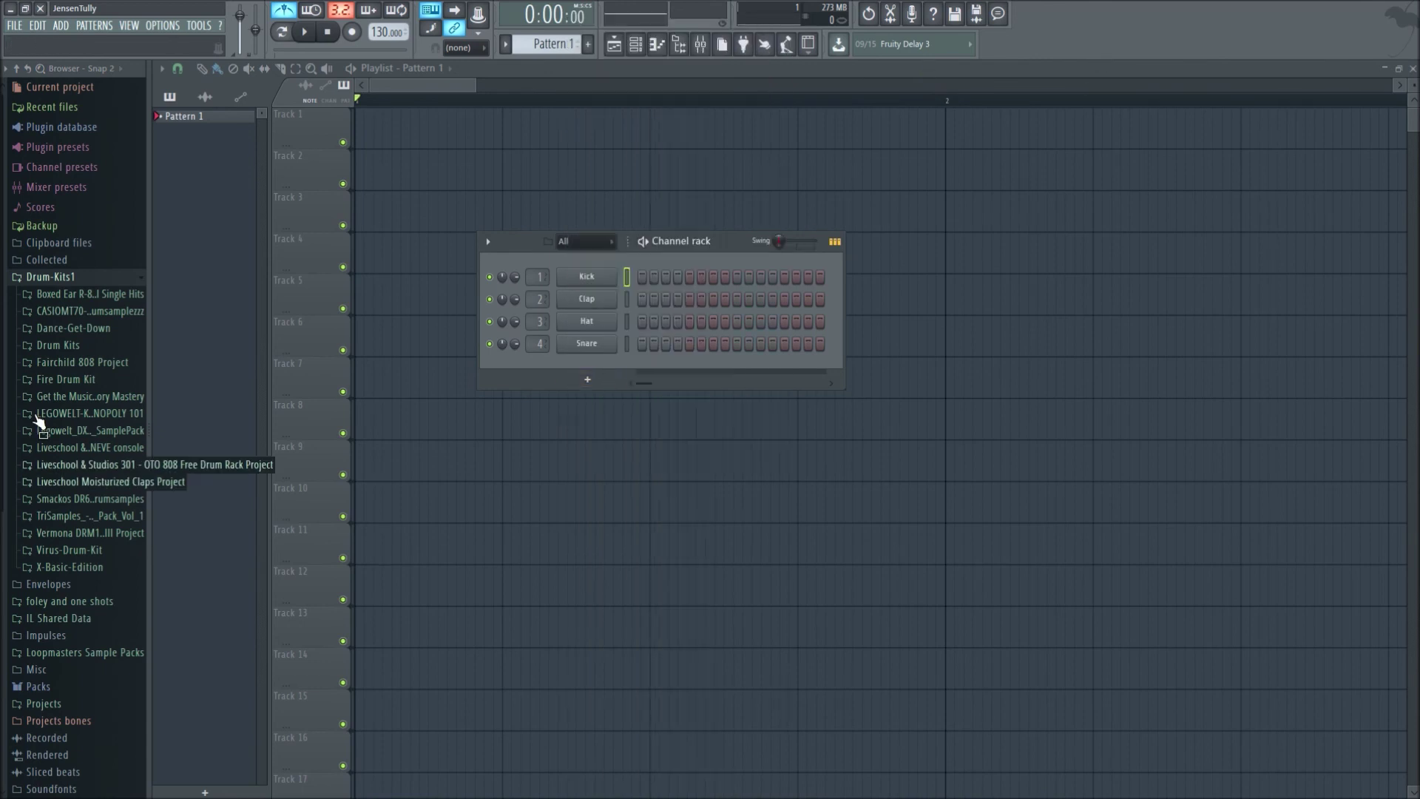
pyautogui.click(86, 278)
pyautogui.click(609, 251)
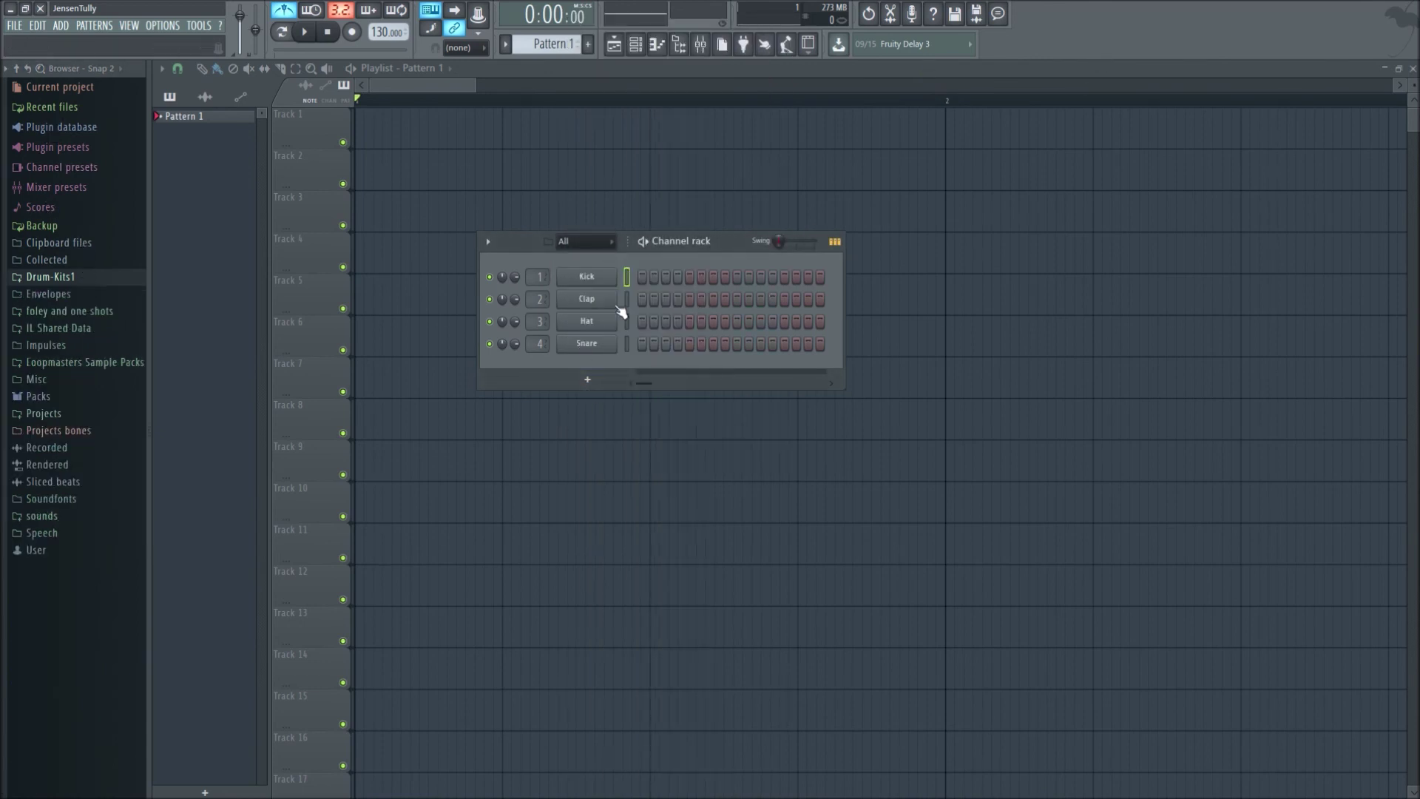
# View the Kick channel's options and clear its mixer track assignment to "---".
pyautogui.rightClick(588, 276)
pyautogui.press('Escape')
pyautogui.moveTo(531, 275); pyautogui.dragTo(541, 304)
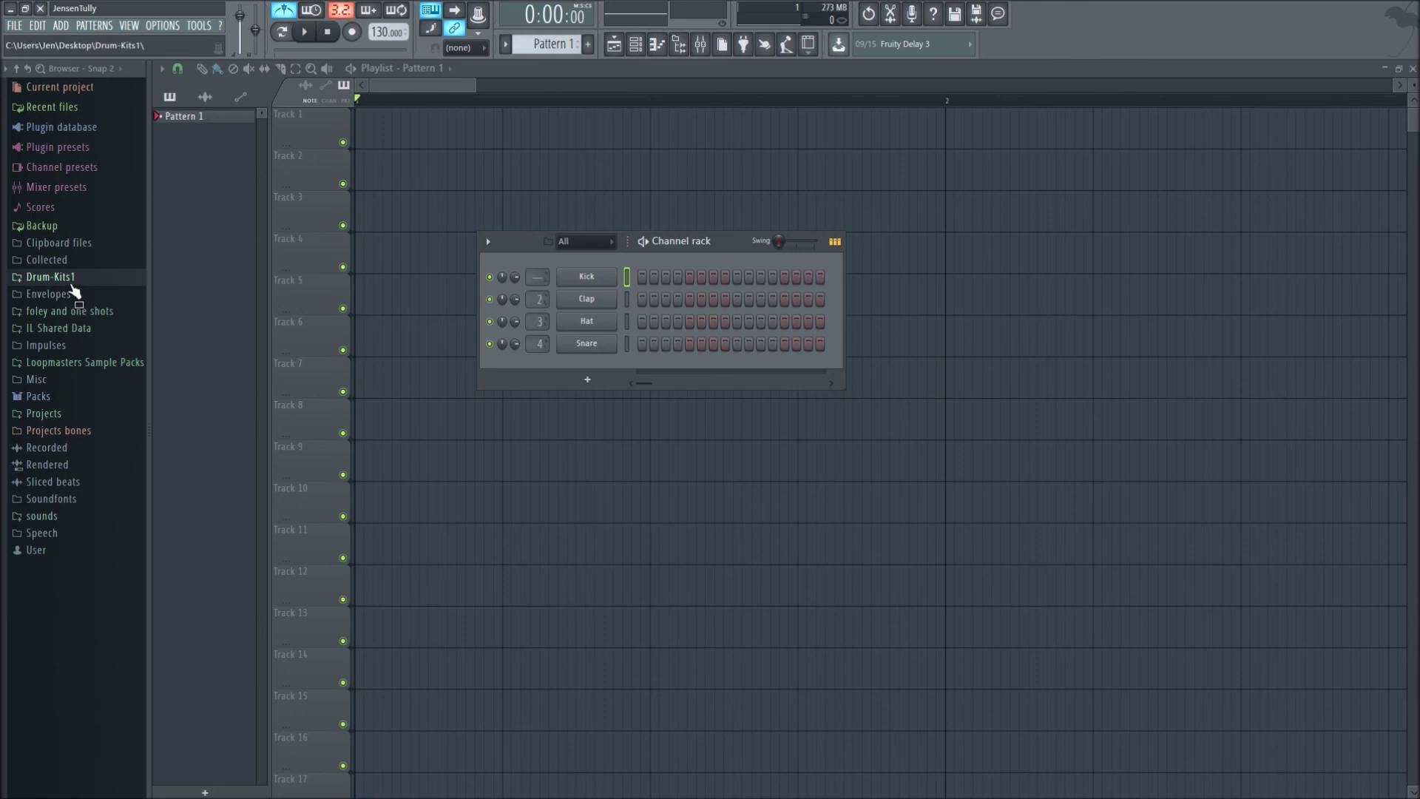
# Load 707 Crash from the Packs > Drums > Cymbals folder into a new channel and close its sampler settings.
pyautogui.click(52, 395)
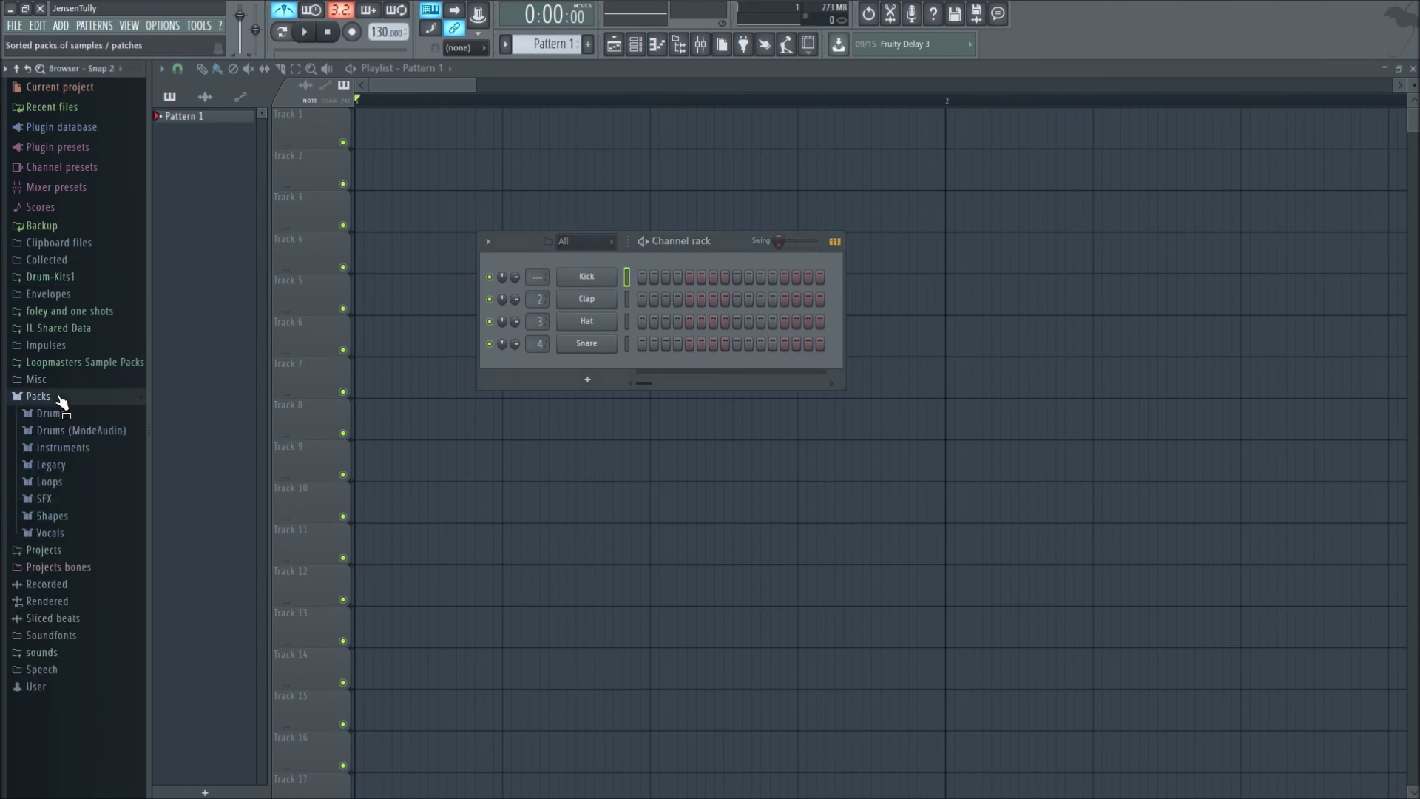
pyautogui.click(49, 413)
pyautogui.click(74, 432)
pyautogui.rightClick(98, 414)
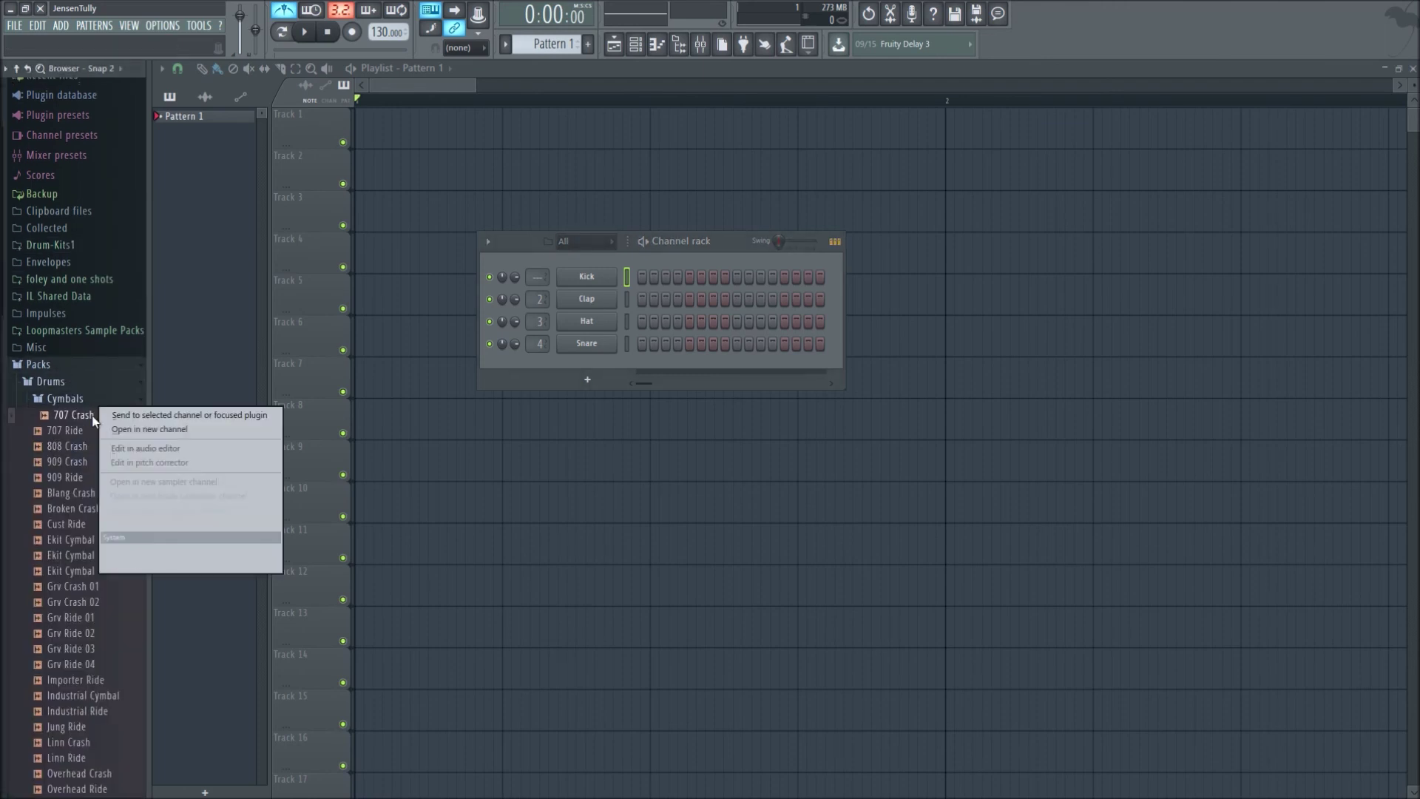
pyautogui.click(173, 432)
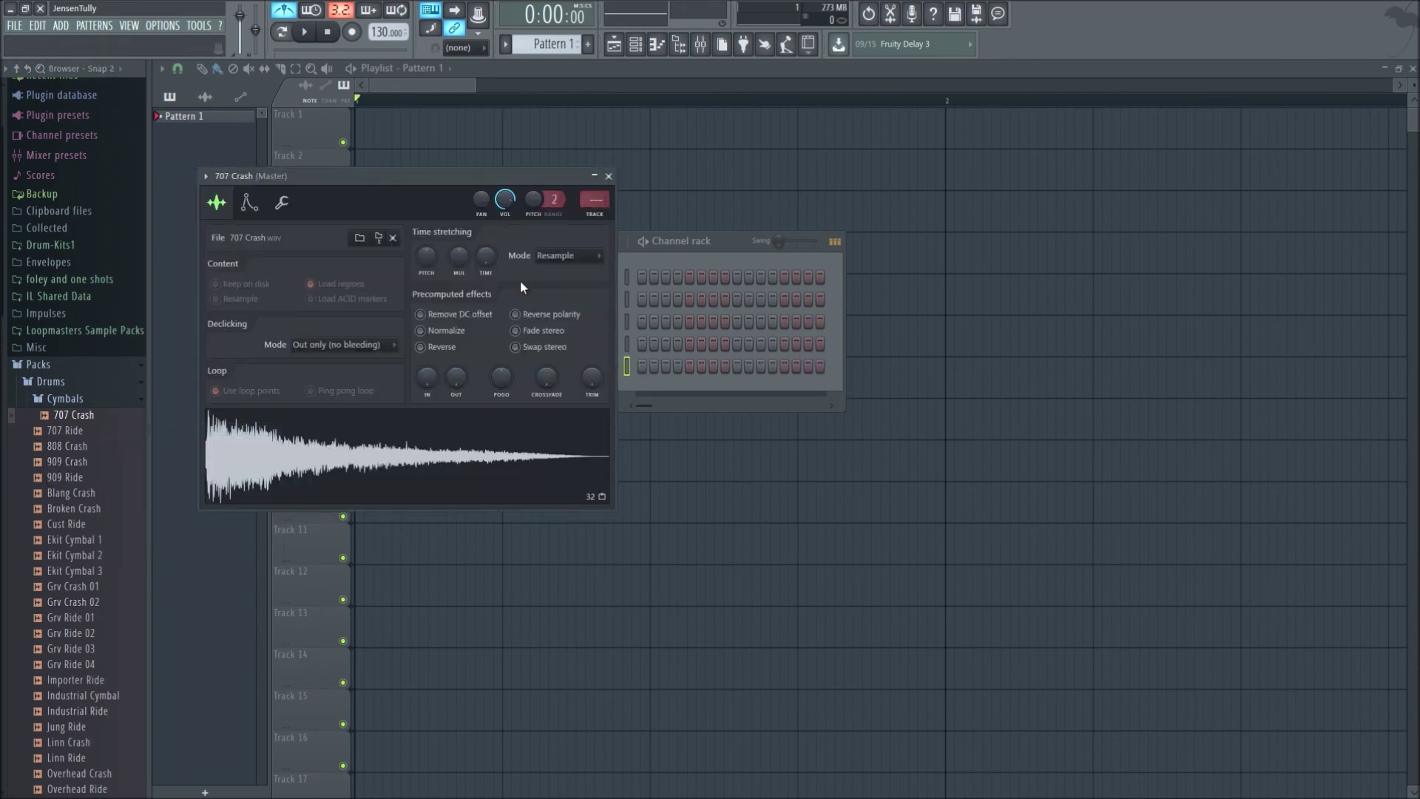
pyautogui.click(609, 175)
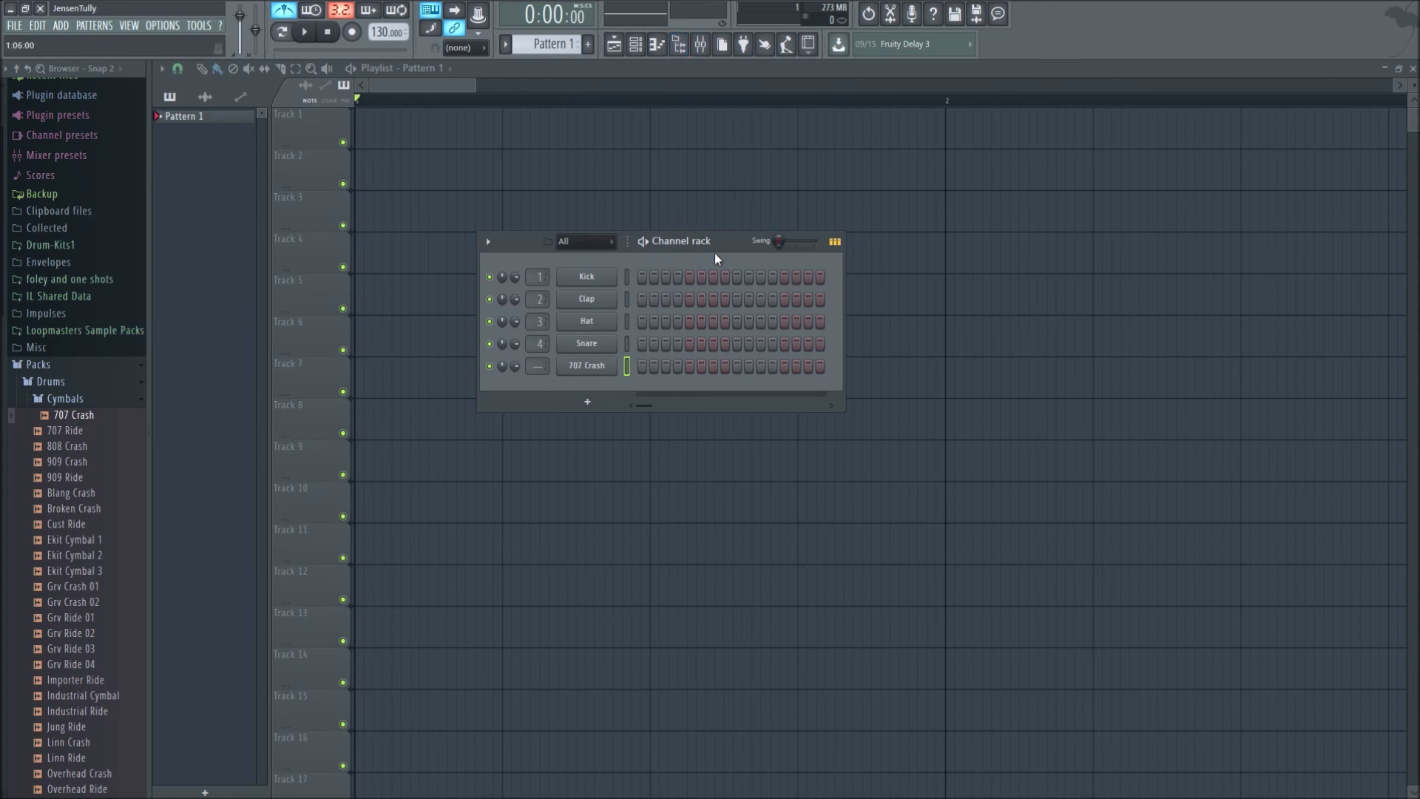
# Move the Channel rack slightly higher over the Playlist and keep it in view.
pyautogui.moveTo(721, 241); pyautogui.dragTo(751, 228)
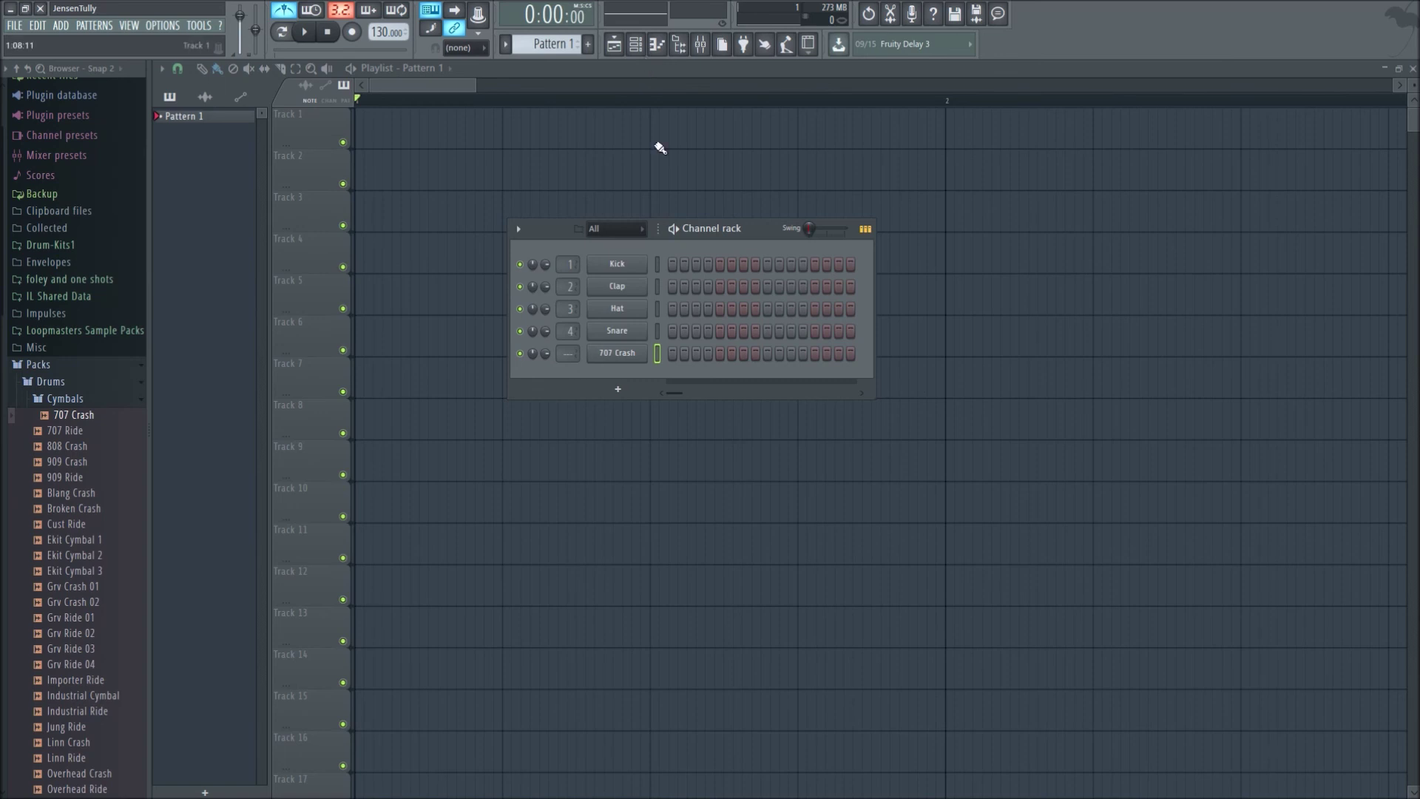
pyautogui.click(641, 45)
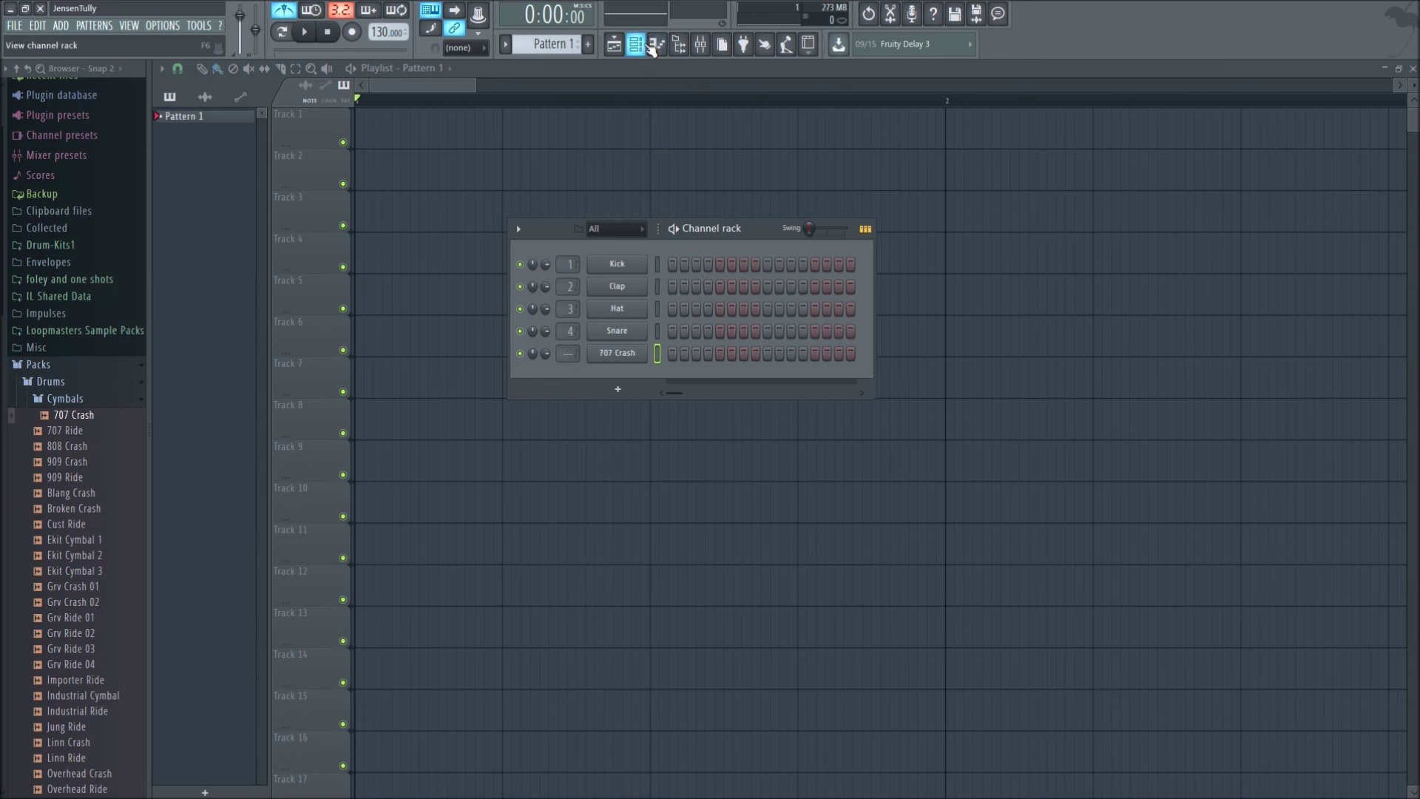
# Open the Piano roll for 707 Crash and audition keys at the high end, the low end and in the C5 octave.
pyautogui.click(657, 45)
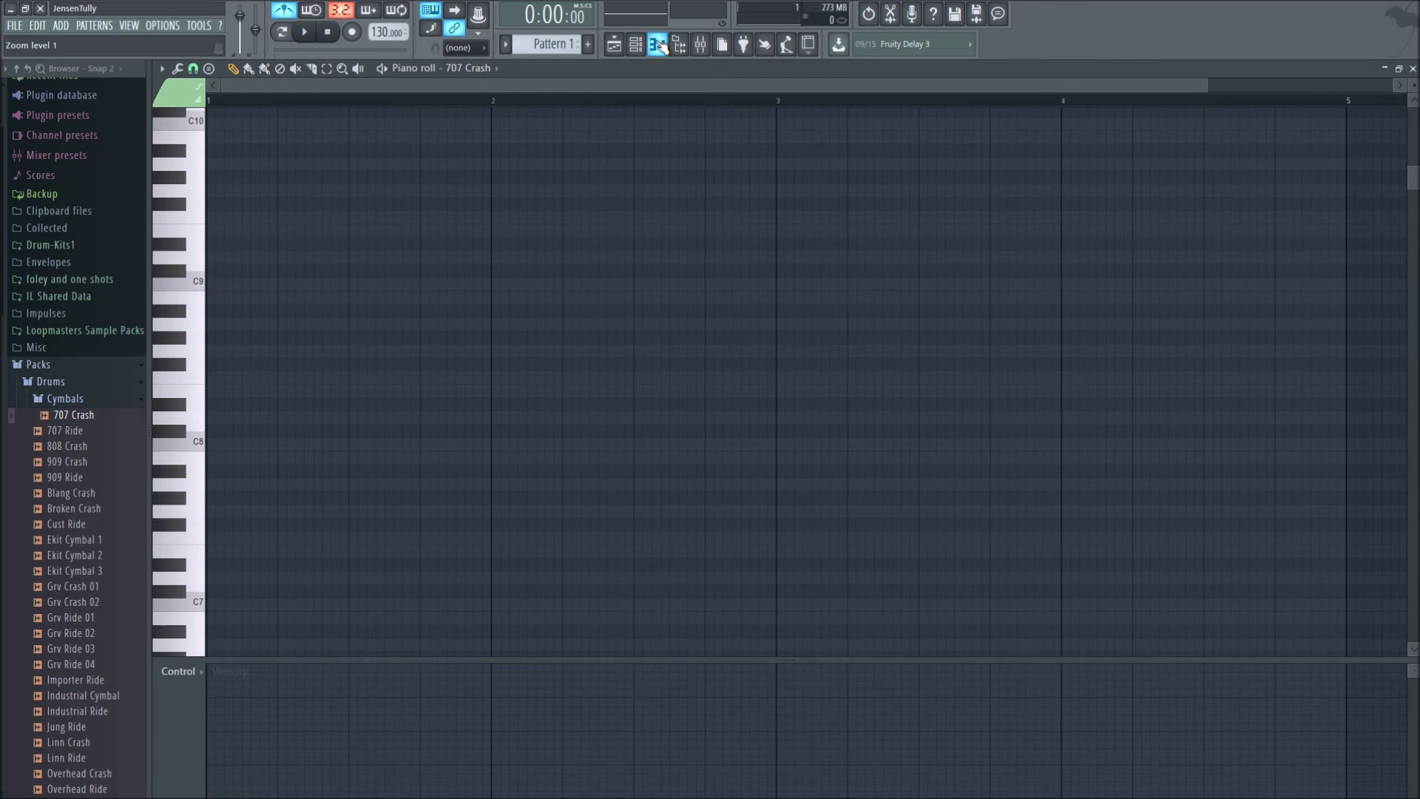
pyautogui.scroll(-3, 345, 288)
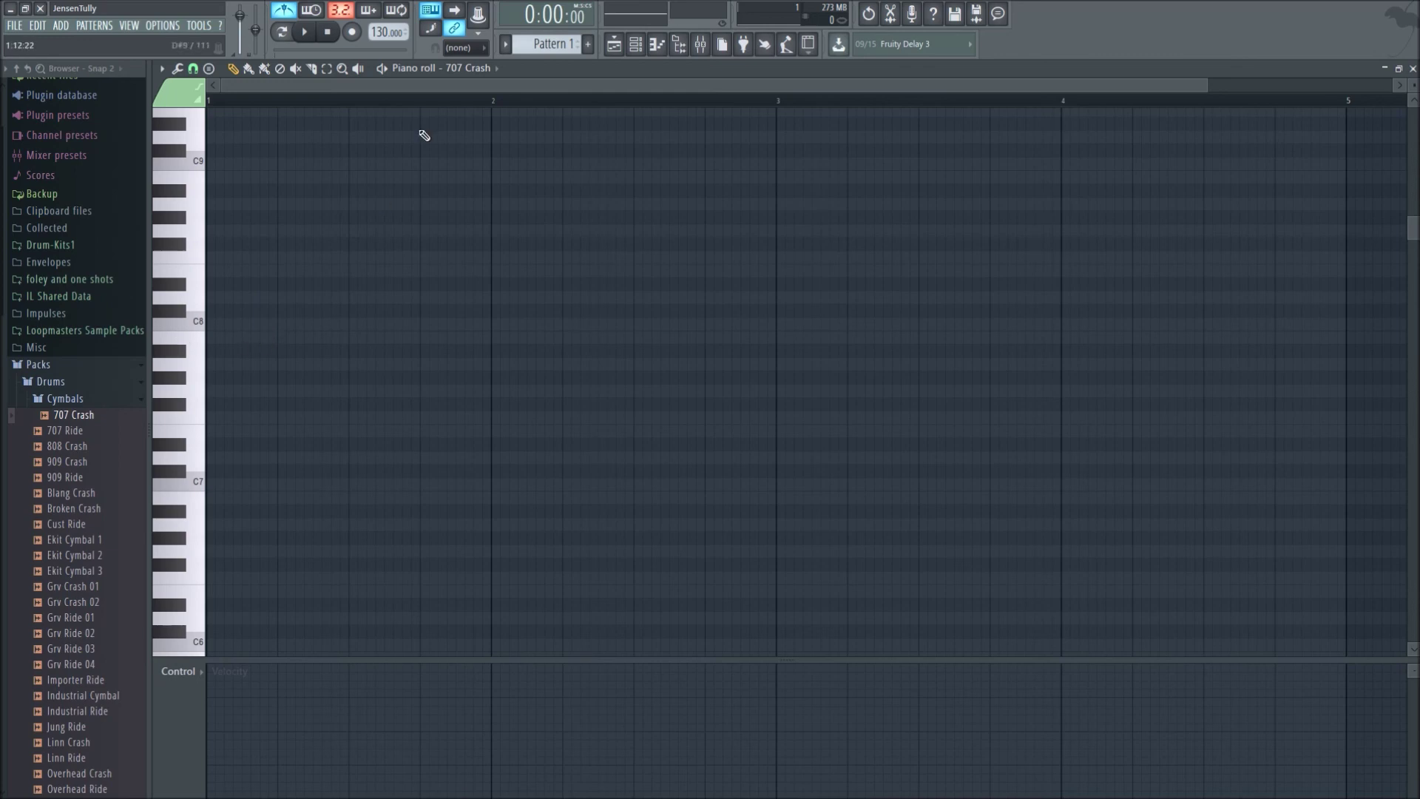
pyautogui.scroll(-5, 270, 483)
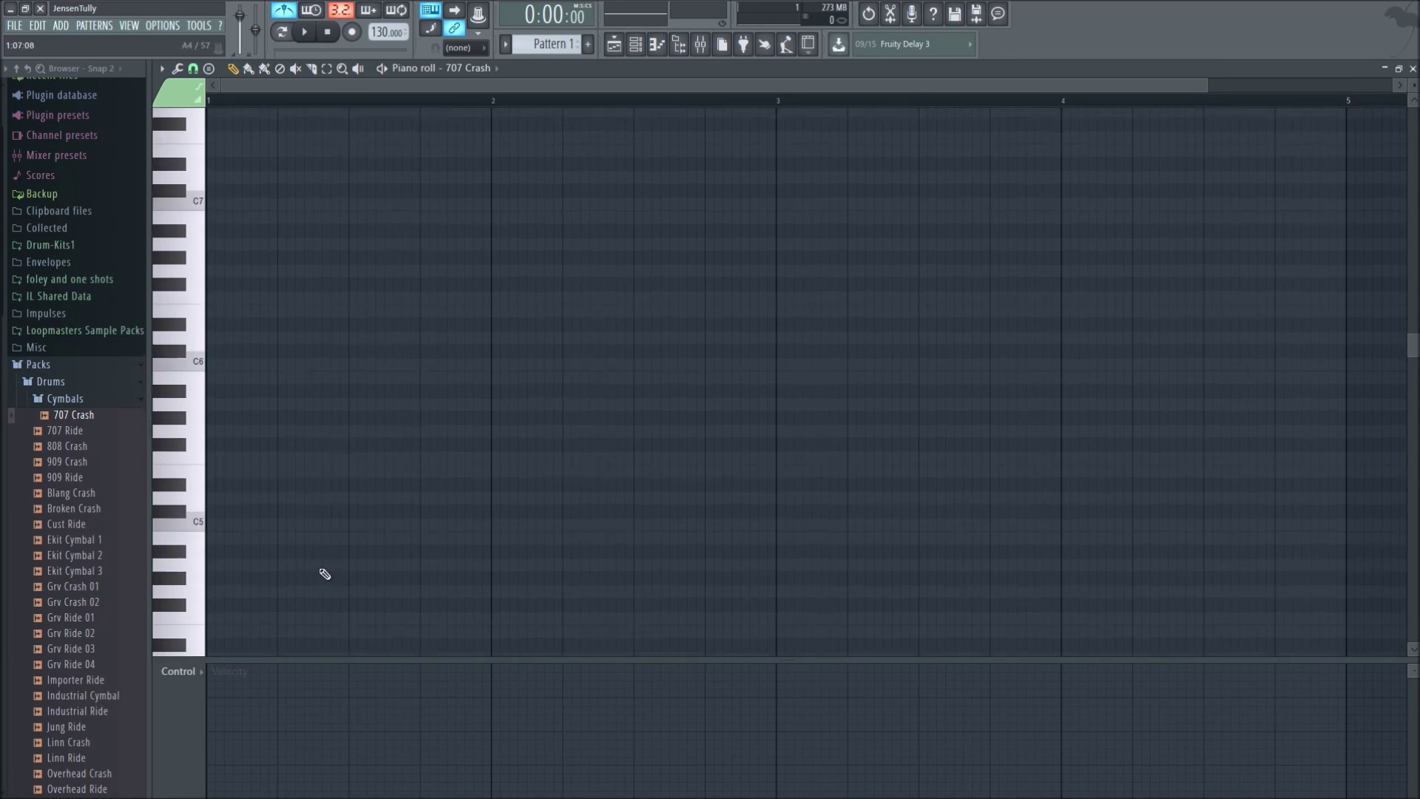
pyautogui.scroll(8, 322, 574)
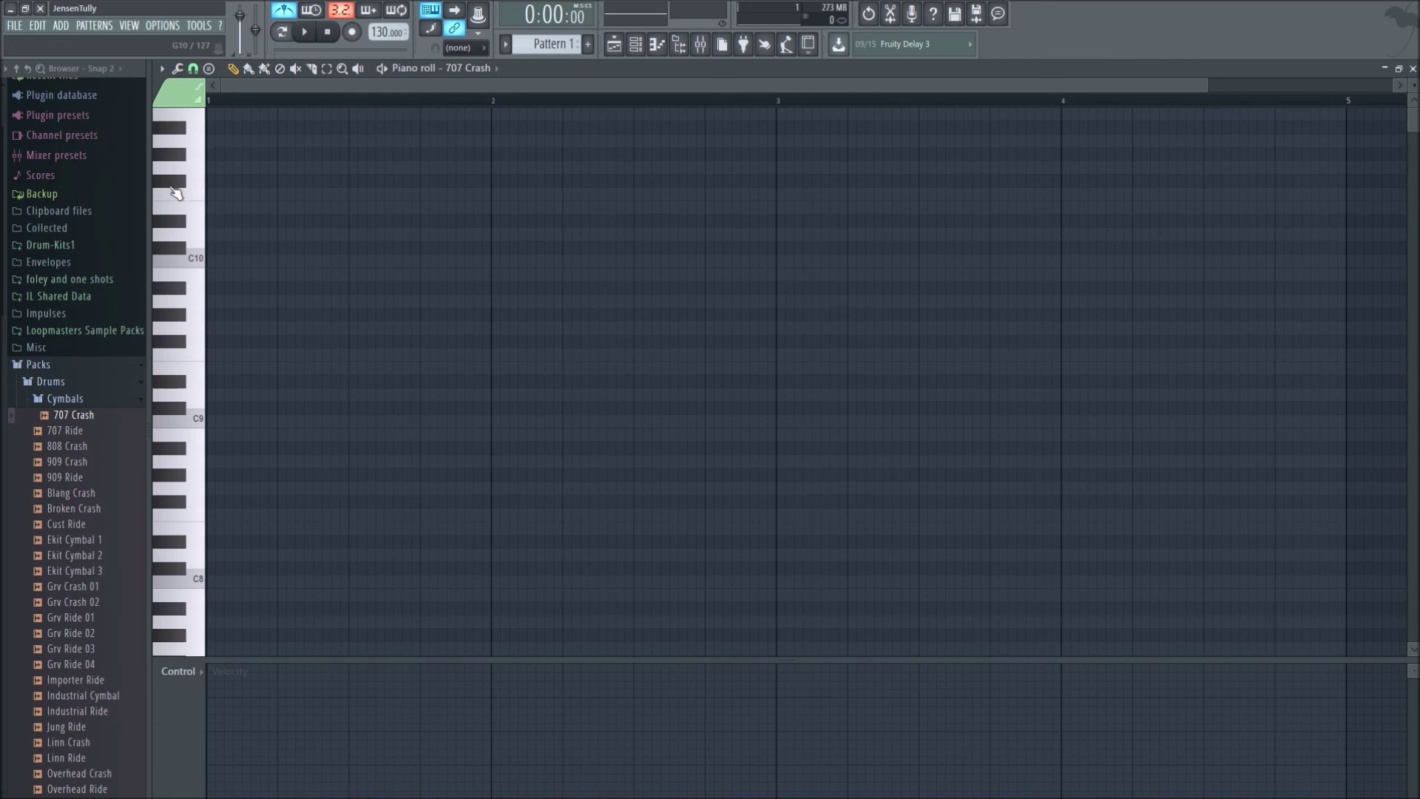
pyautogui.click(189, 120)
pyautogui.scroll(-2, 459, 433)
pyautogui.scroll(-20, 414, 425)
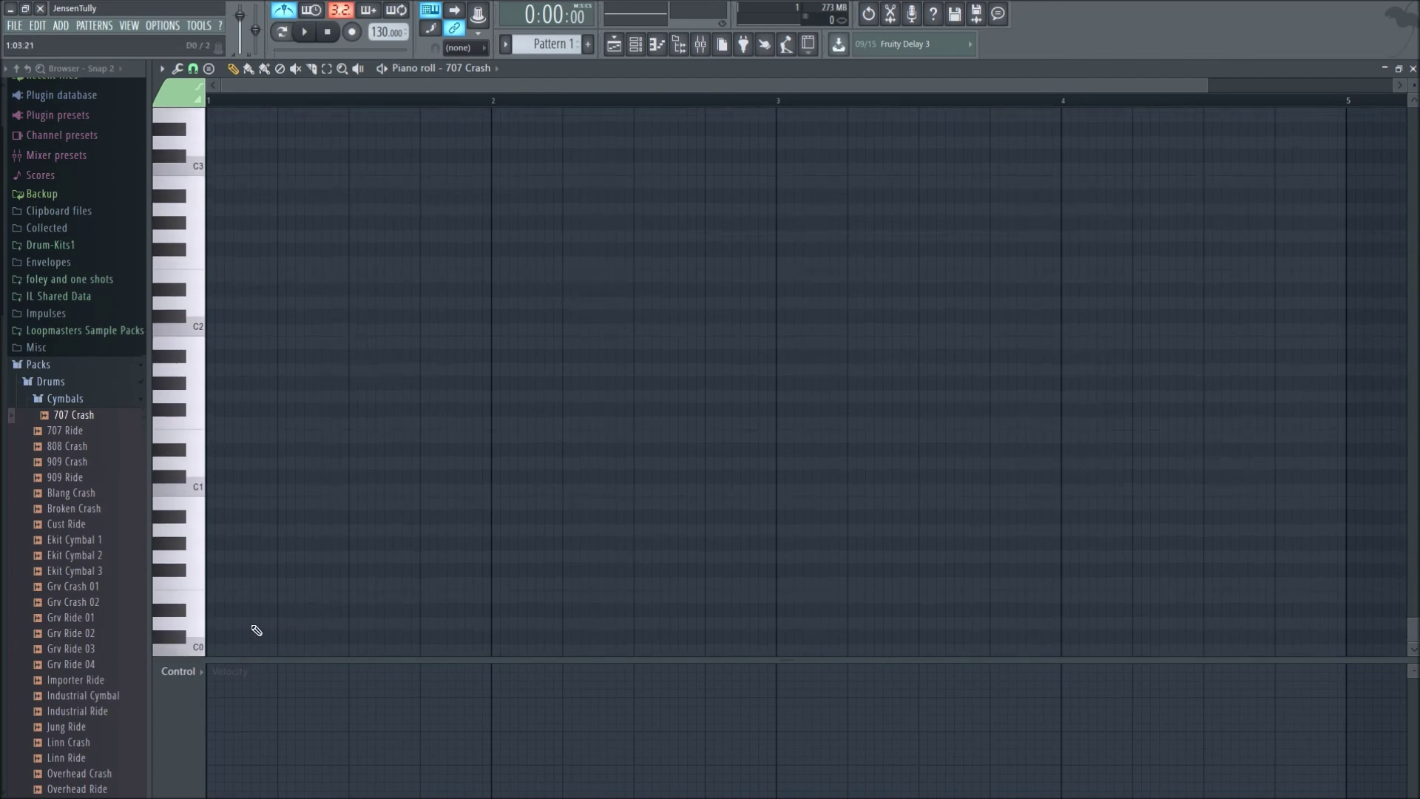
pyautogui.click(169, 636)
pyautogui.scroll(3, 374, 628)
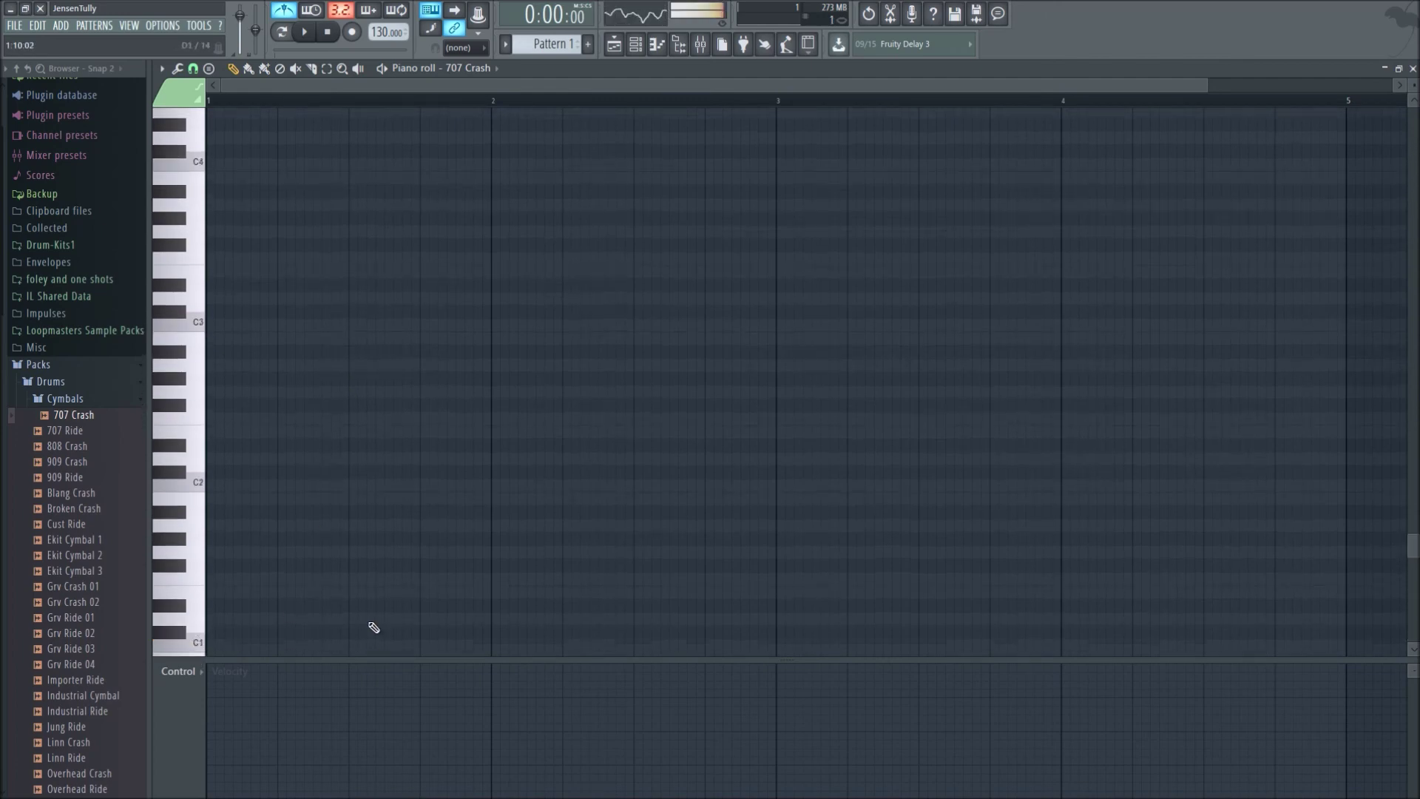
pyautogui.scroll(5, 373, 627)
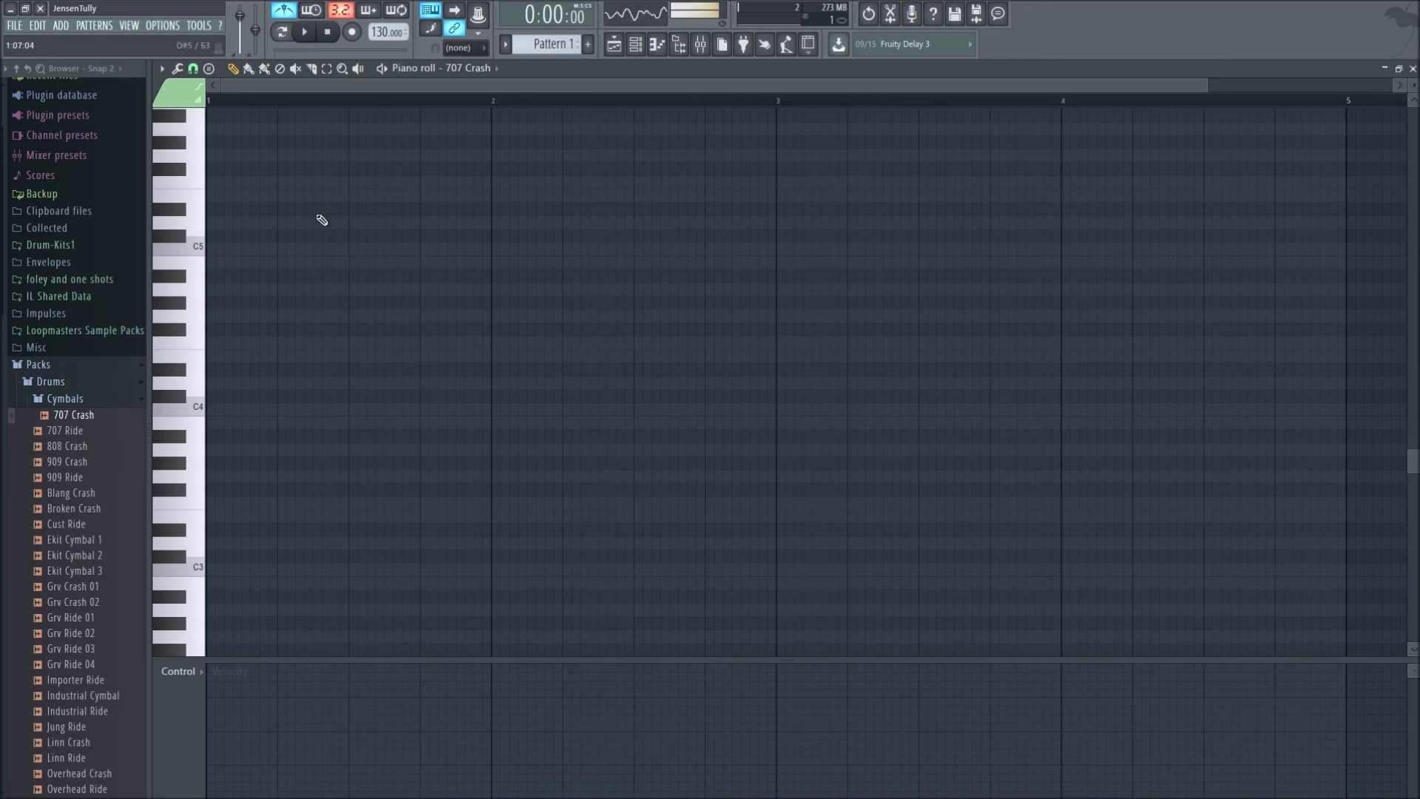
pyautogui.click(194, 157)
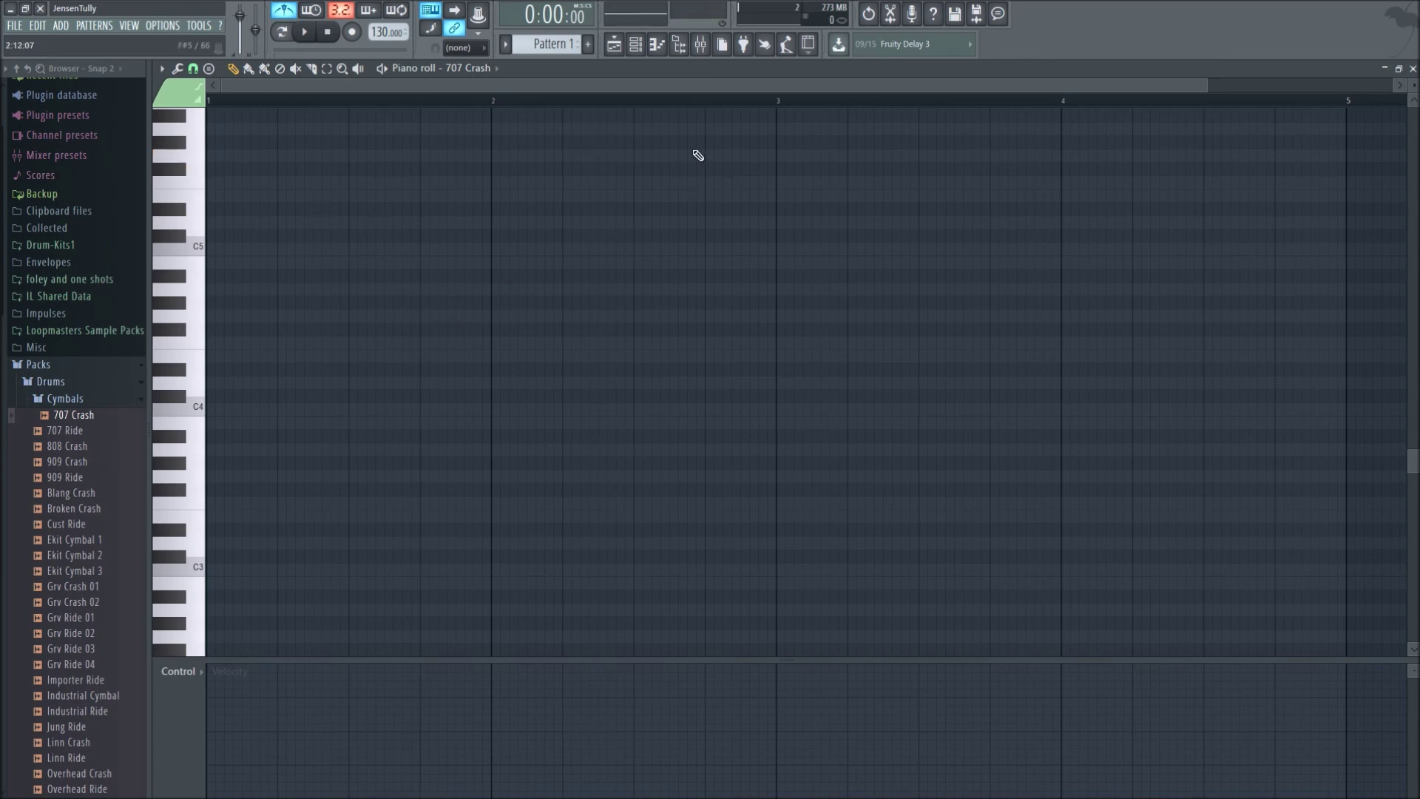
pyautogui.scroll(2, 665, 229)
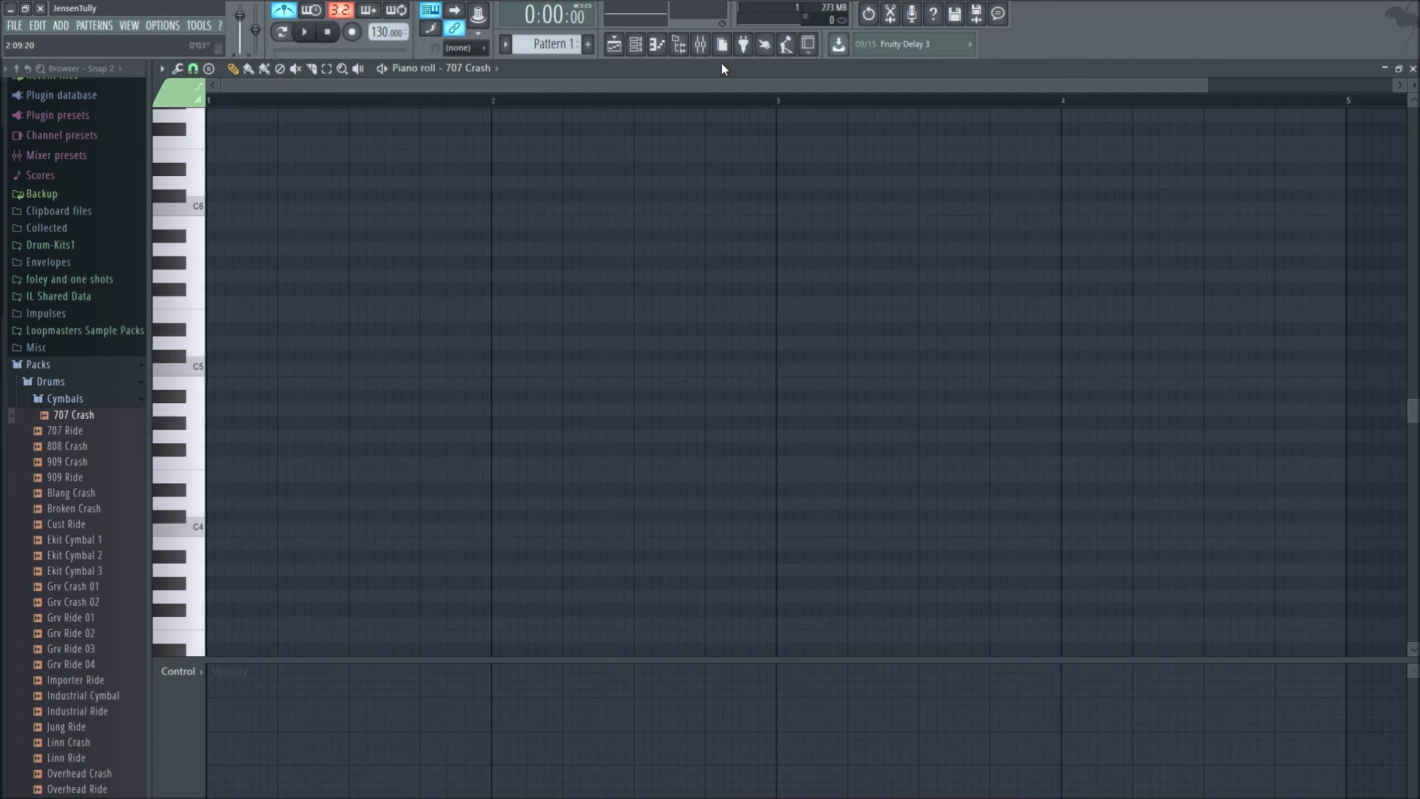
# Collapse the Cymbals folder and the whole Packs folder in the browser.
pyautogui.click(82, 401)
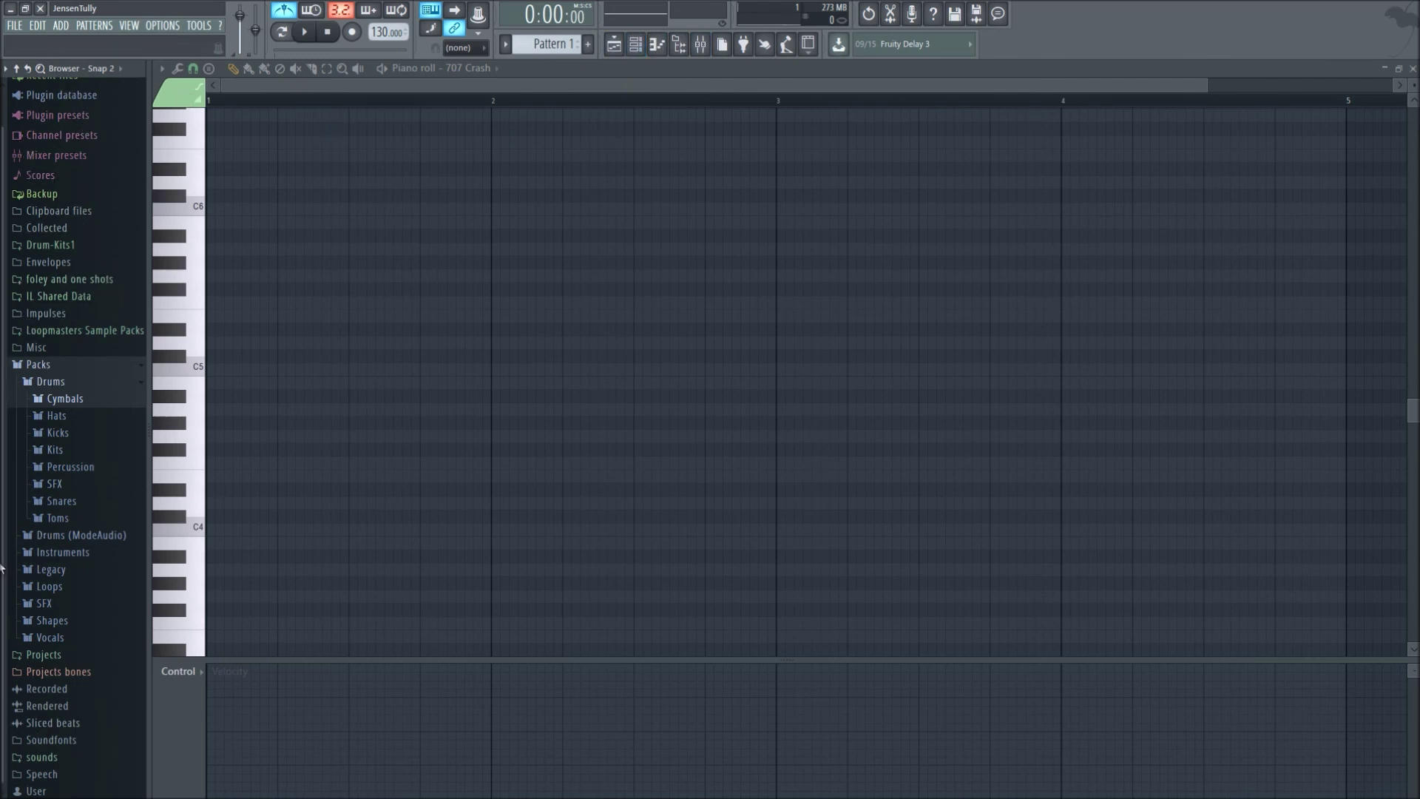
pyautogui.scroll(2, 74, 663)
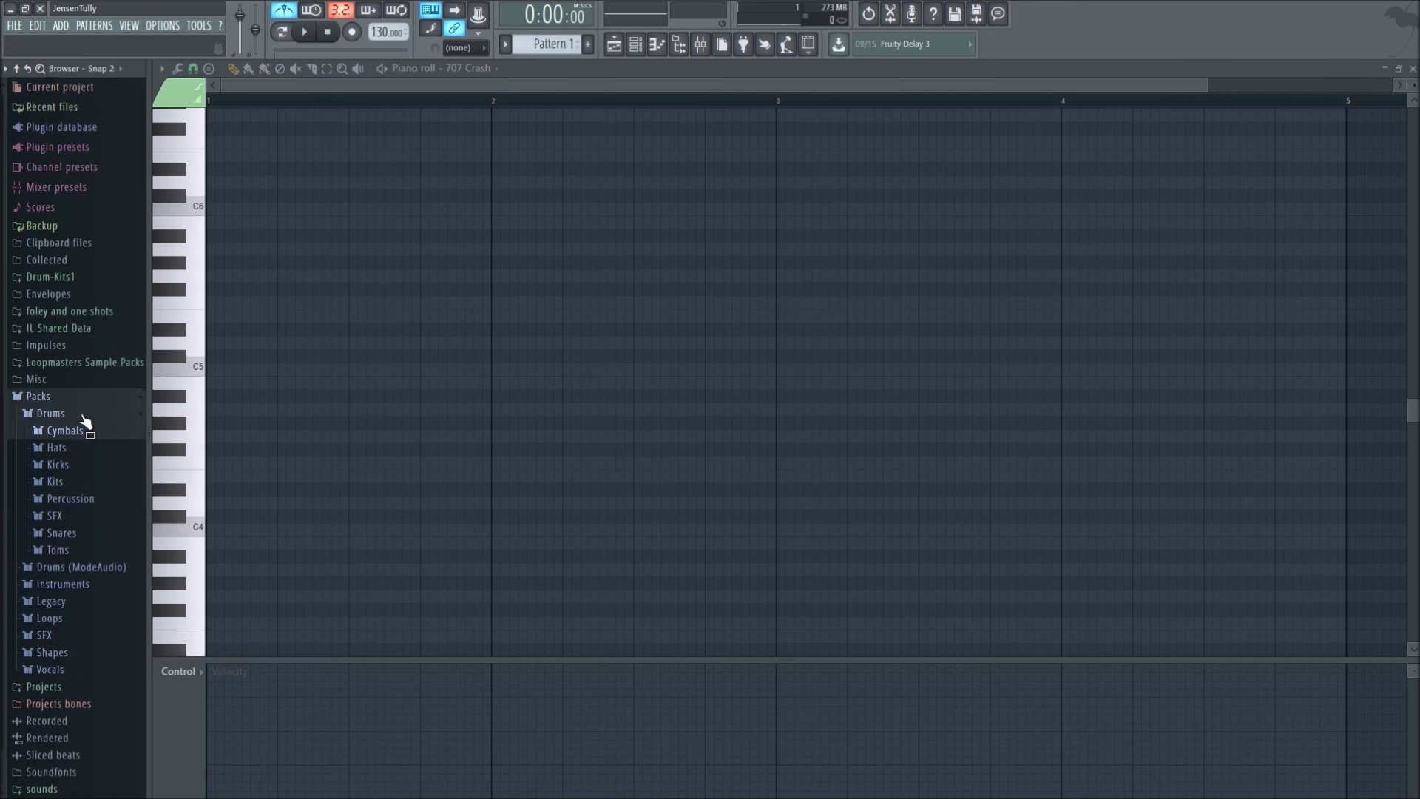
pyautogui.click(70, 395)
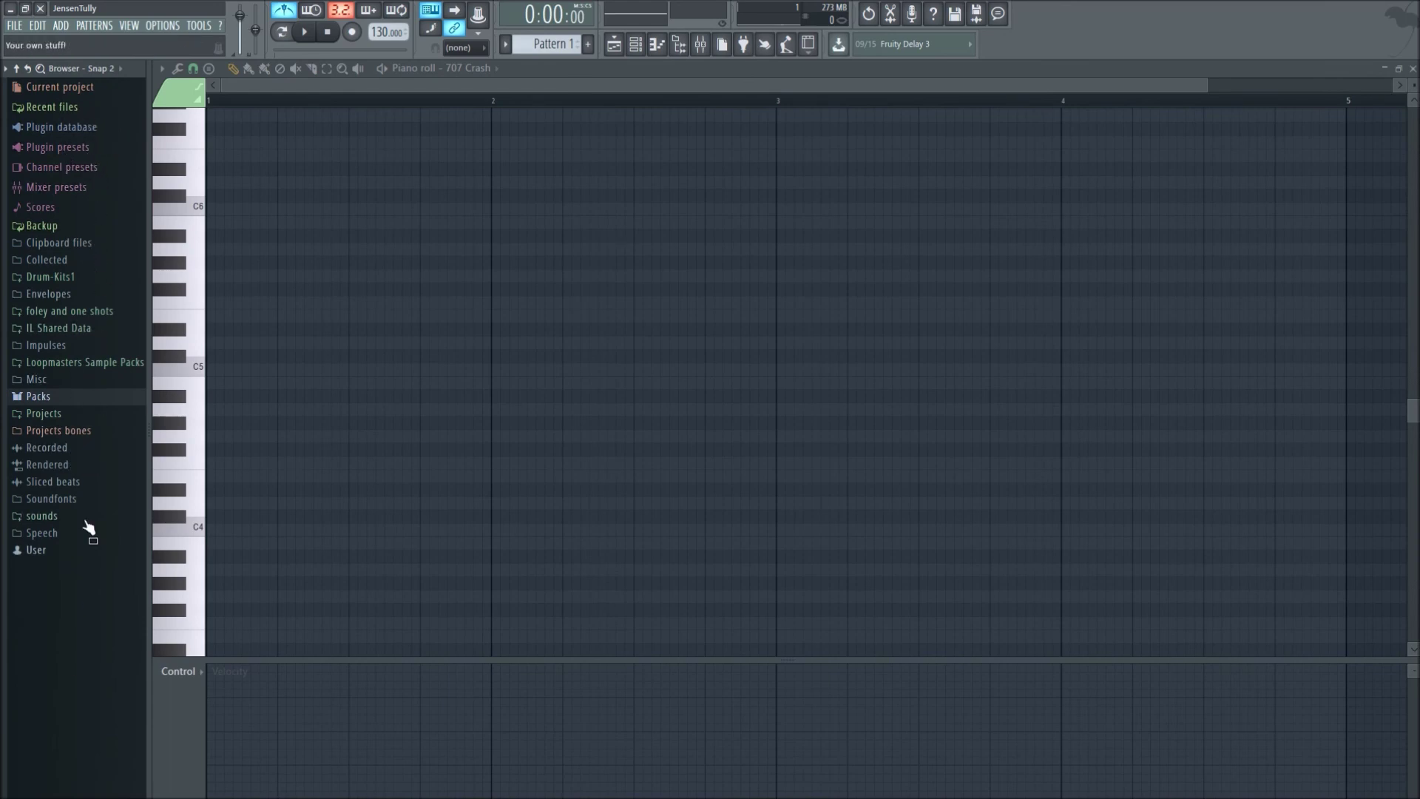
# Expand Packs and look through the Drums (ModeAudio) folder and its Claps samples, collapsing both subfolders when done.
pyautogui.click(65, 406)
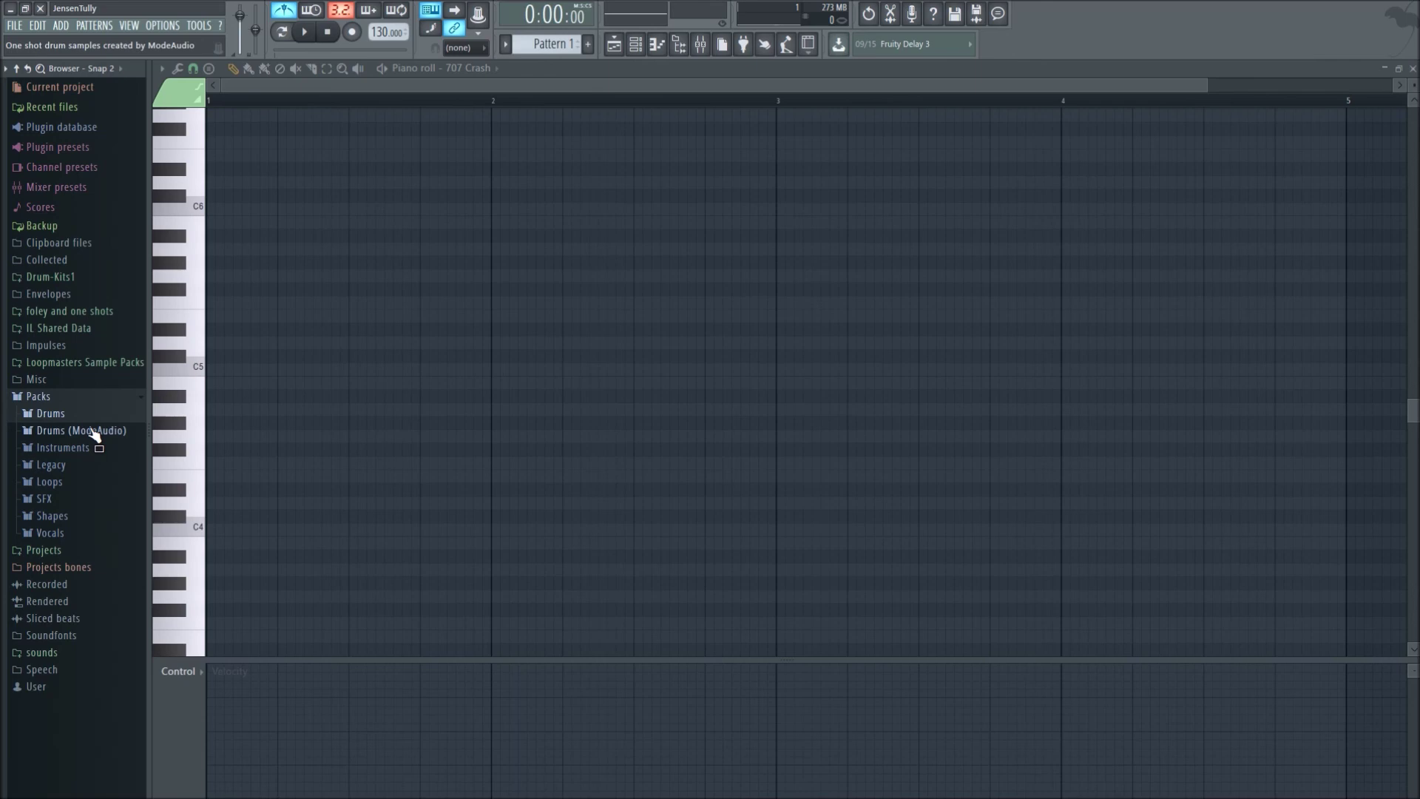
pyautogui.click(93, 432)
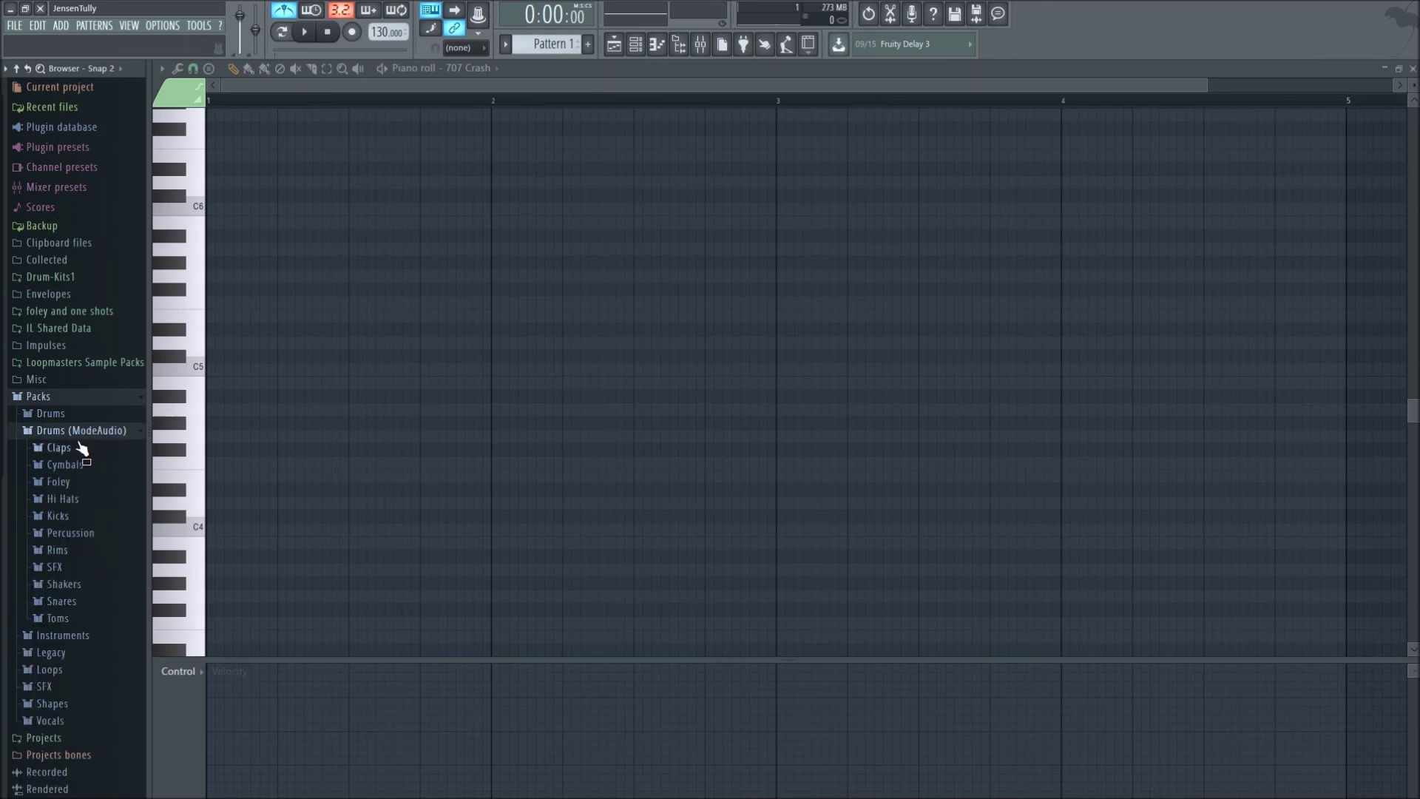
pyautogui.click(87, 448)
pyautogui.click(86, 366)
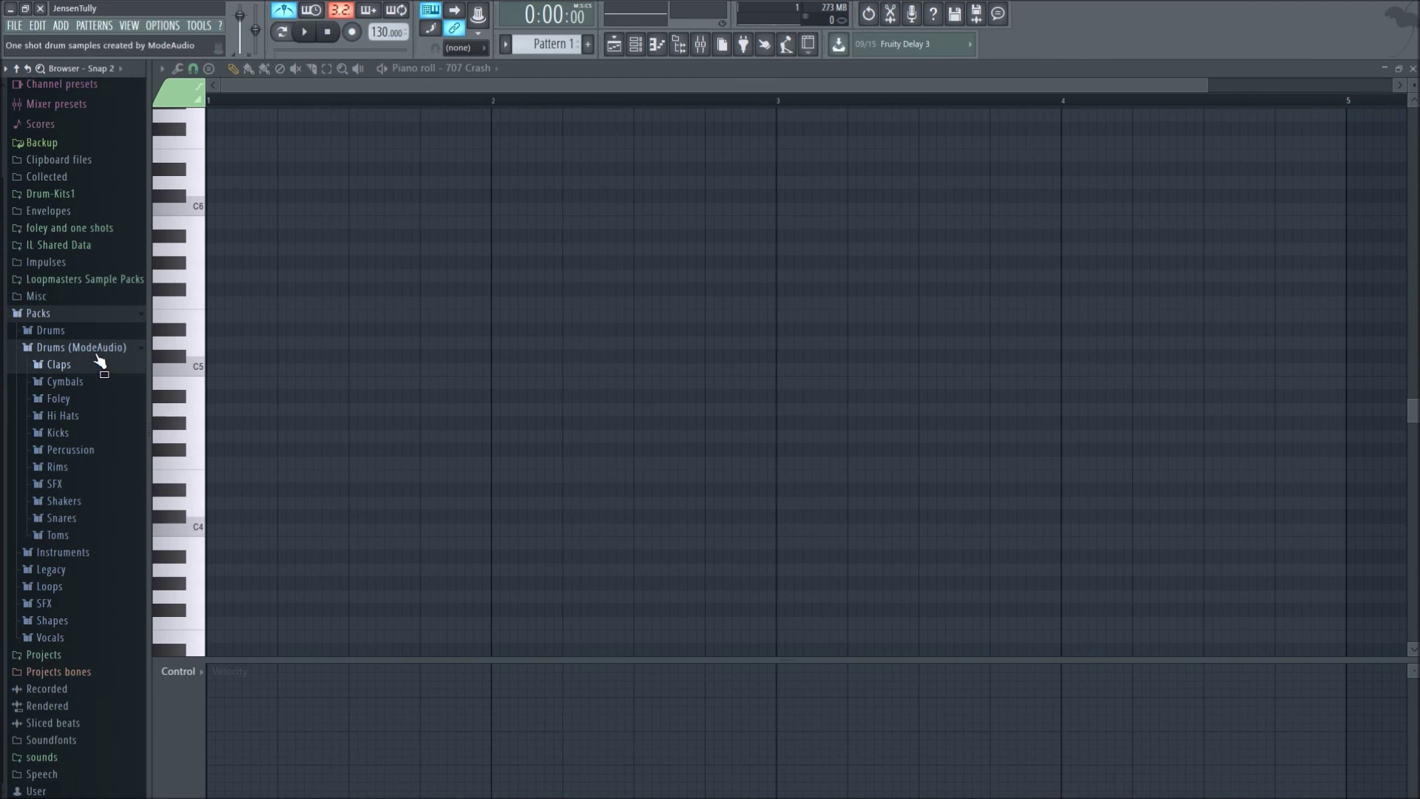
pyautogui.click(127, 349)
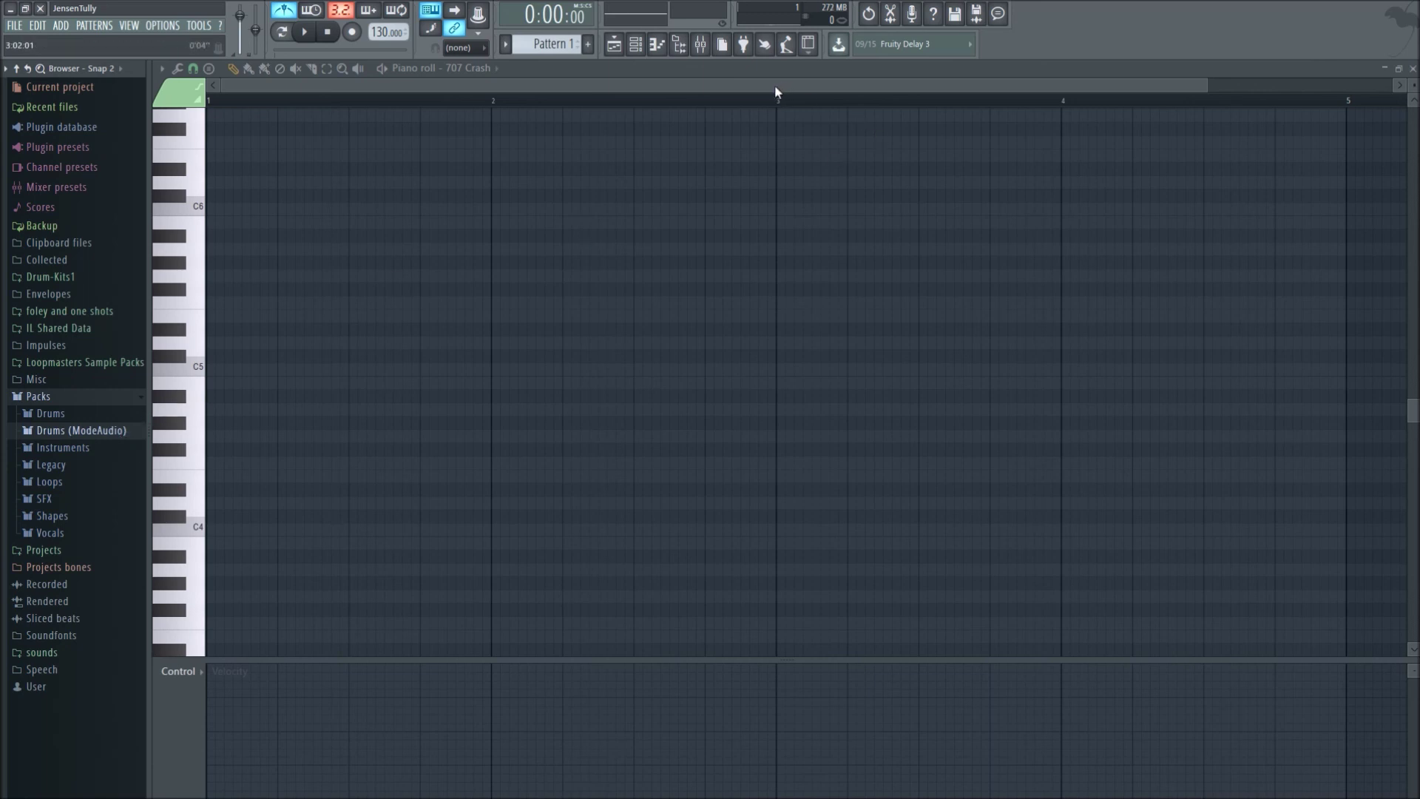
# View the Mixer with its insert tracks and effect slots, and return to the Playlist.
pyautogui.click(700, 46)
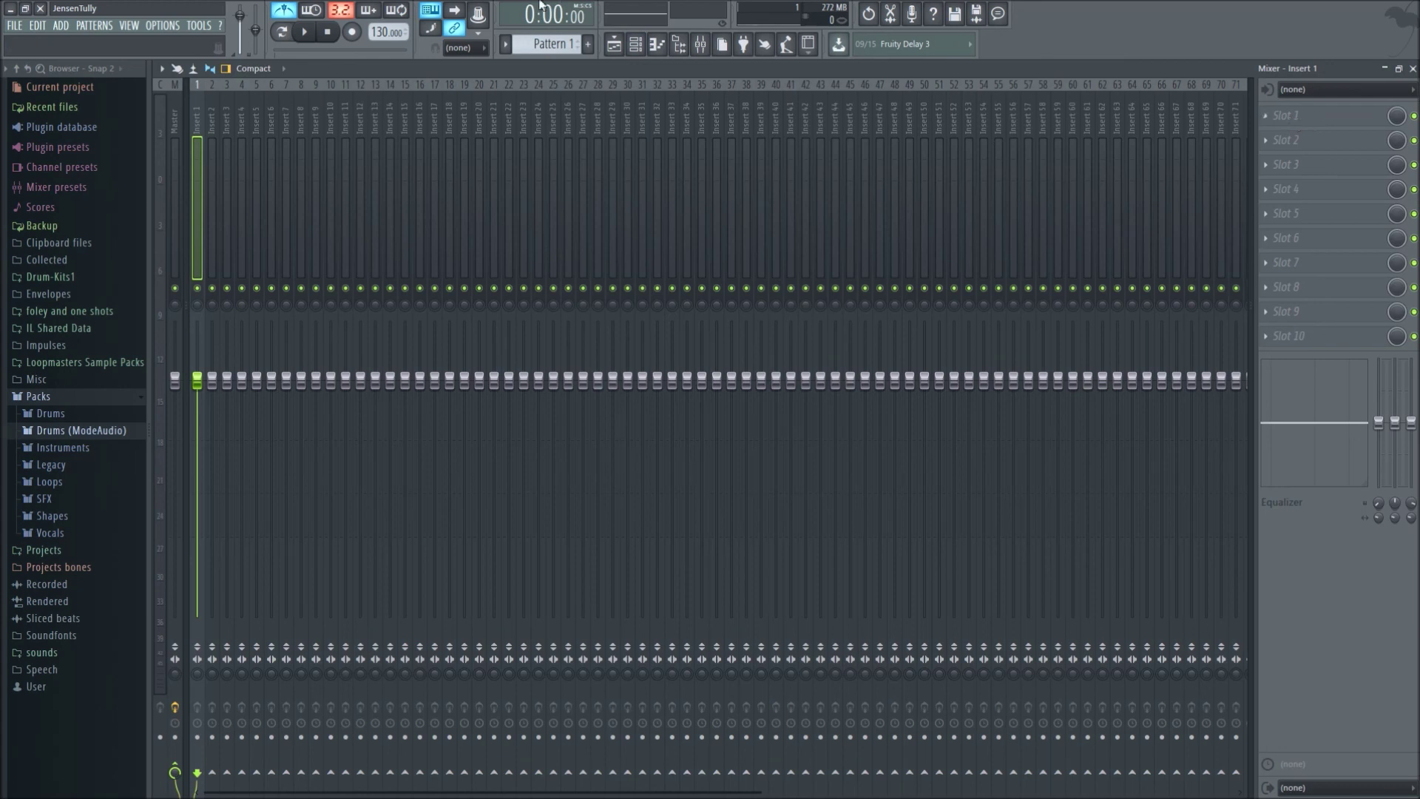
pyautogui.click(628, 52)
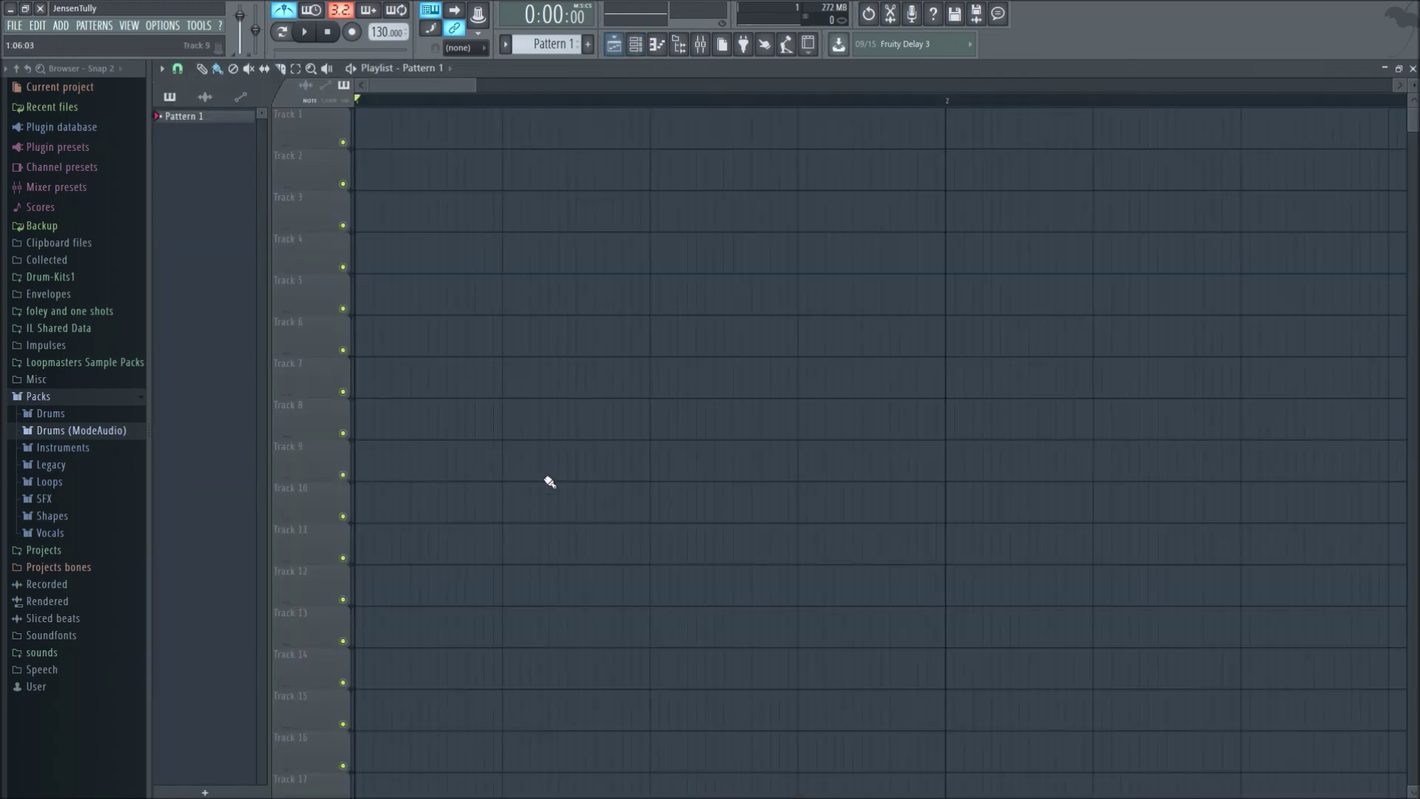